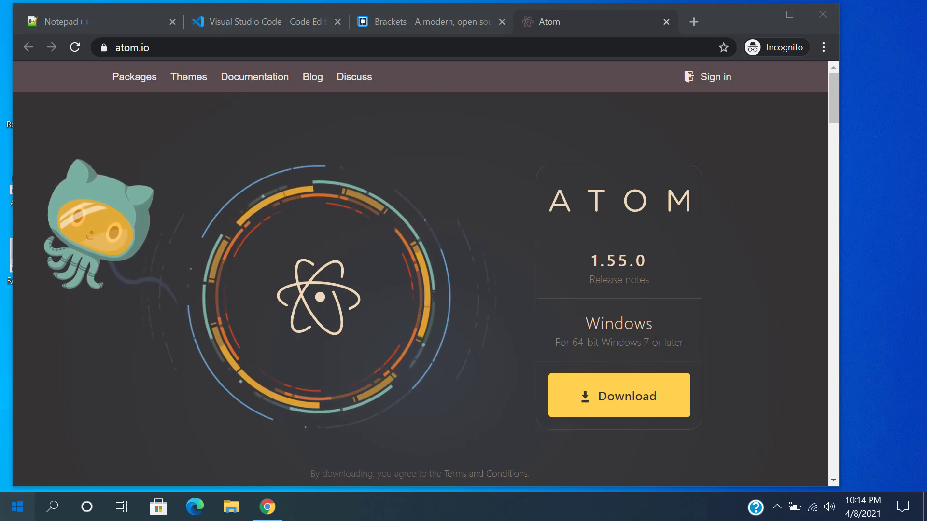
Open a blank document in Notepad and move its window lower over the browser
{"action": "left_click", "coordinate": [18, 507]}
{"action": "left_click", "coordinate": [113, 379]}
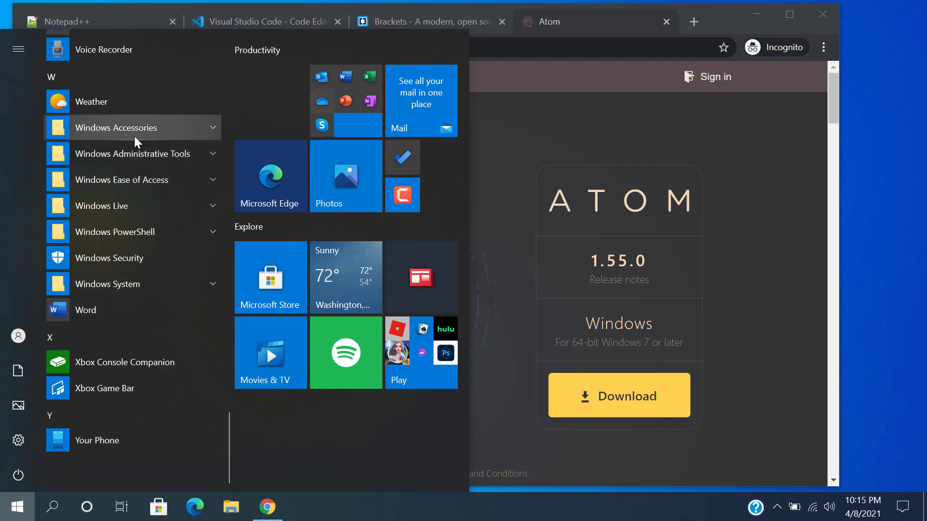
{"action": "left_click", "coordinate": [134, 136]}
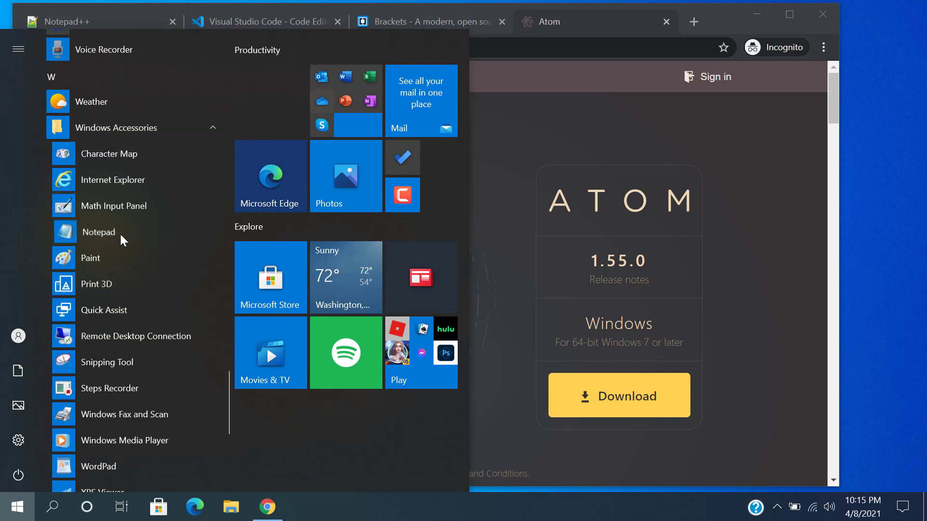
{"action": "left_click", "coordinate": [120, 234]}
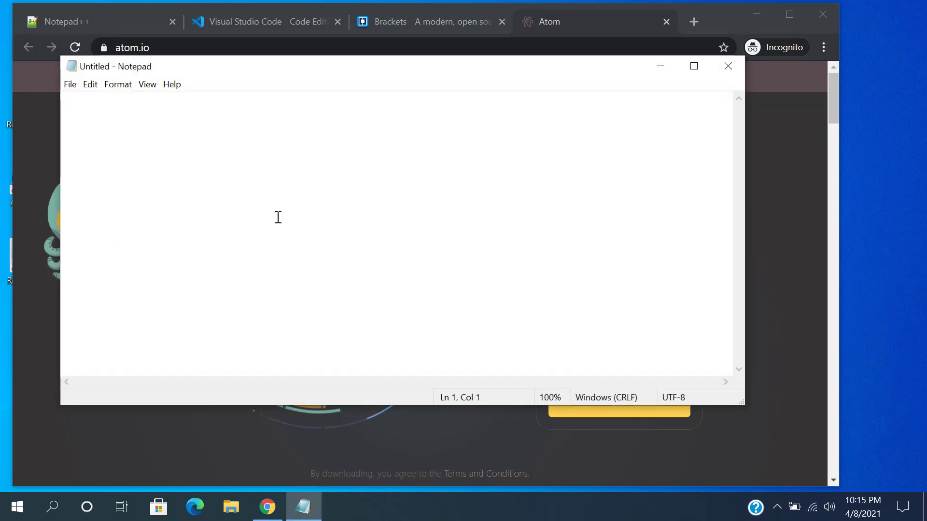
{"action": "left_click_drag", "start_coordinate": [403, 70], "coordinate": [476, 142]}
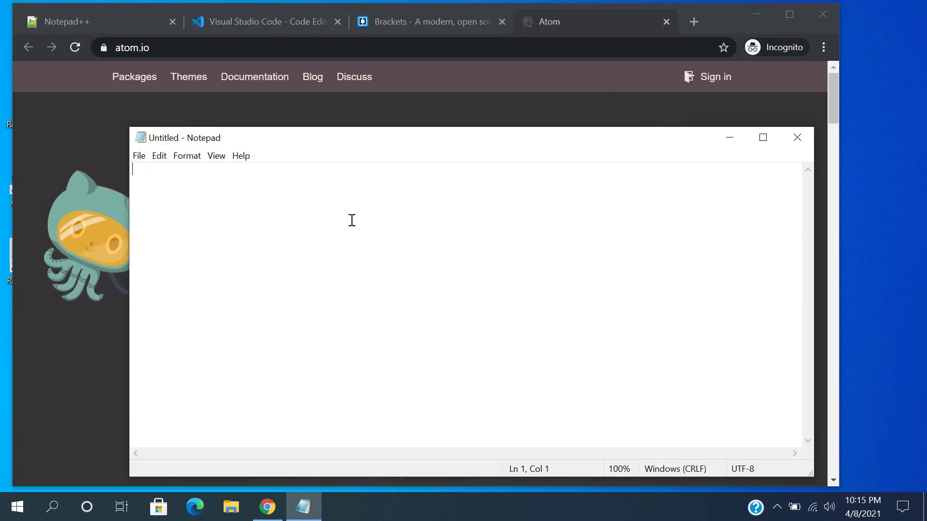
Write the code line document.getElementById() in the blank document and highlight parts of it for demonstration
{"action": "type", "text": "document.getE"}
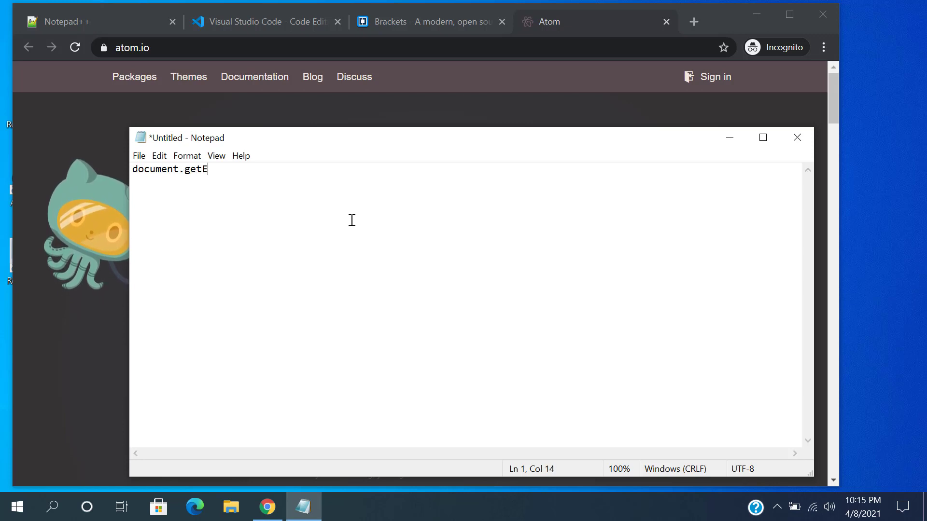
{"action": "type", "text": "lement"}
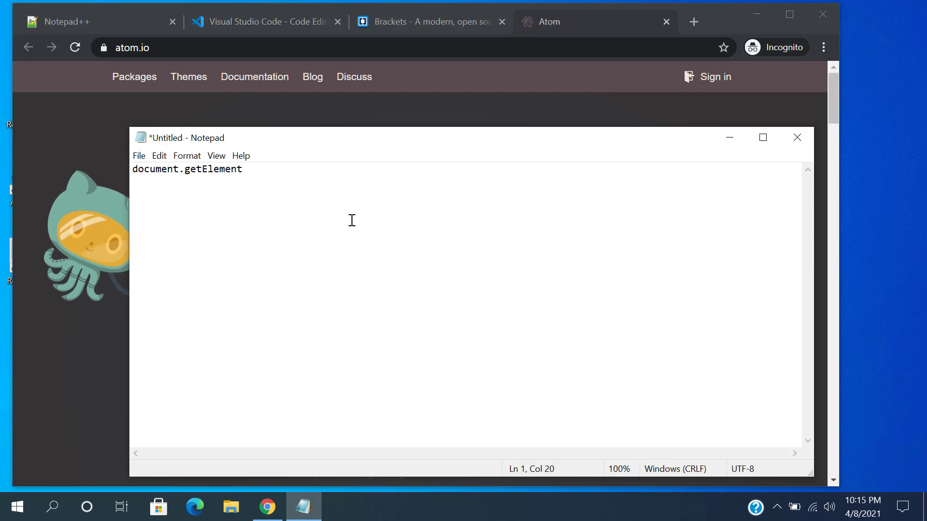
{"action": "type", "text": "ById()"}
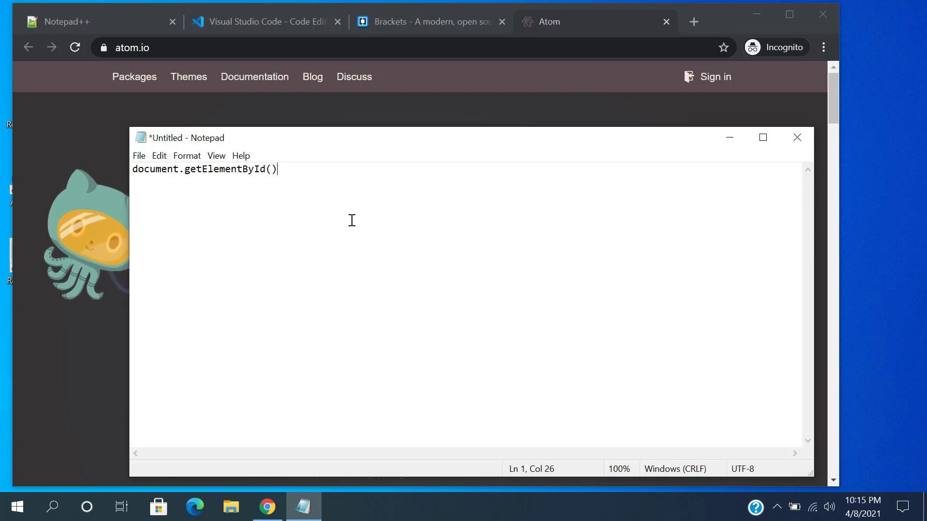
{"action": "key", "text": "Left"}
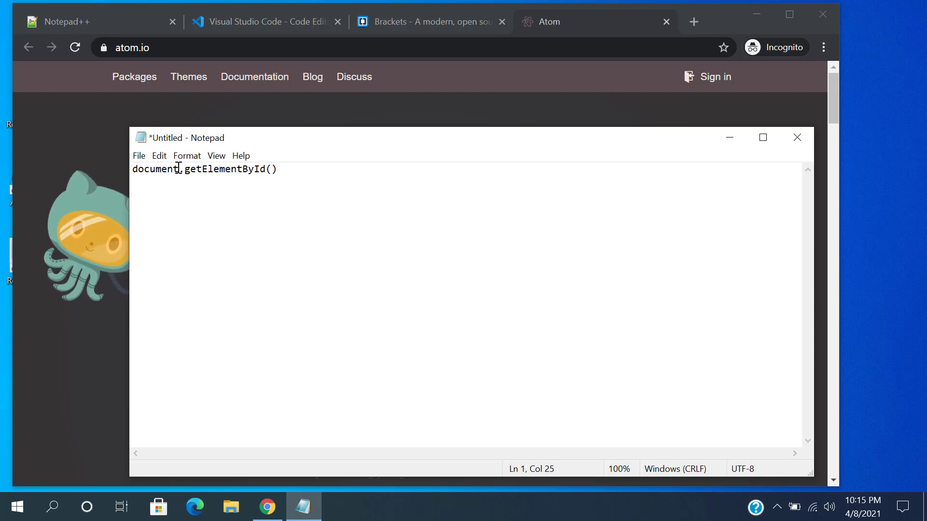
{"action": "left_click_drag", "start_coordinate": [179, 169], "coordinate": [281, 170]}
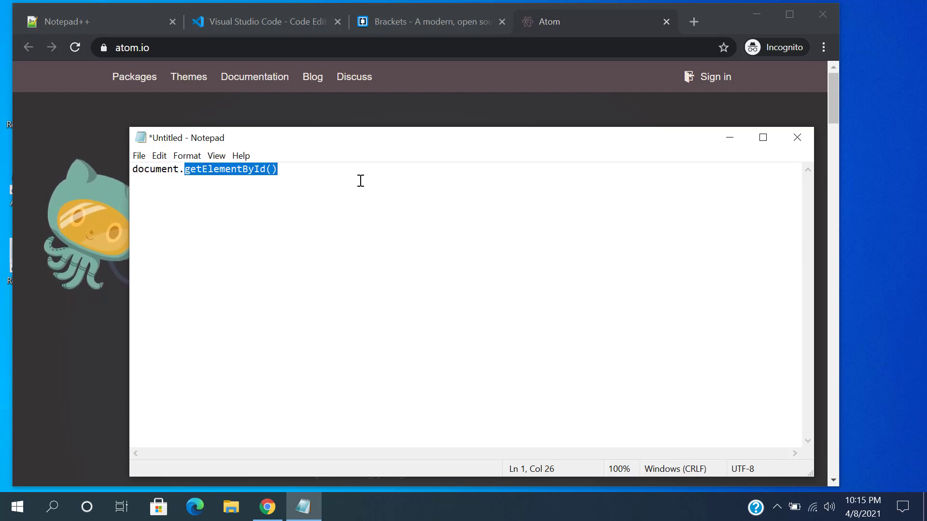
{"action": "left_click", "coordinate": [309, 173]}
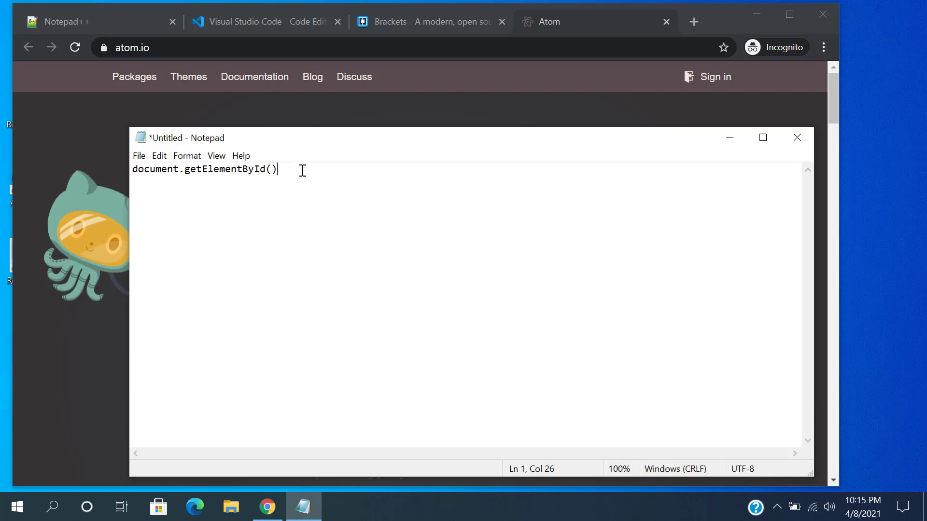
{"action": "left_click_drag", "start_coordinate": [302, 171], "coordinate": [97, 183]}
{"action": "left_click", "coordinate": [343, 186]}
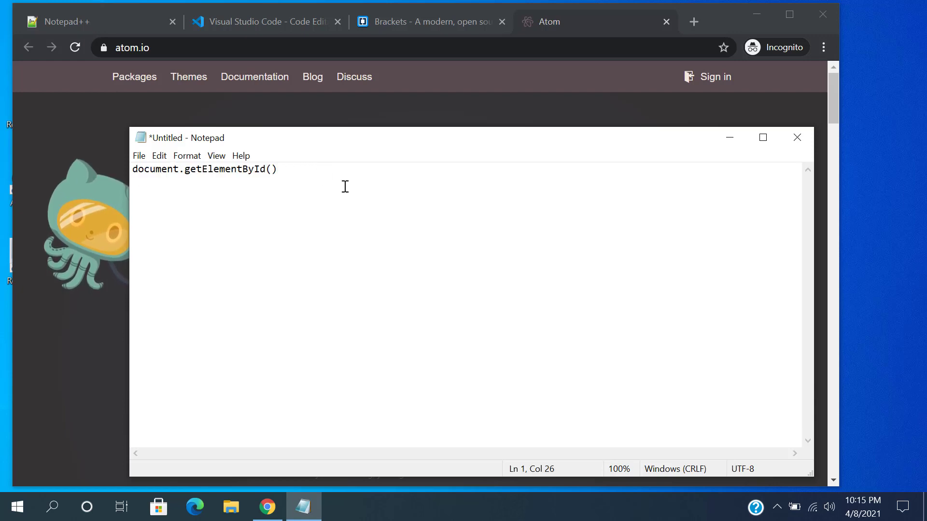
Add the comment "// this is a comment" on a new line below the code
{"action": "key", "text": "Return"}
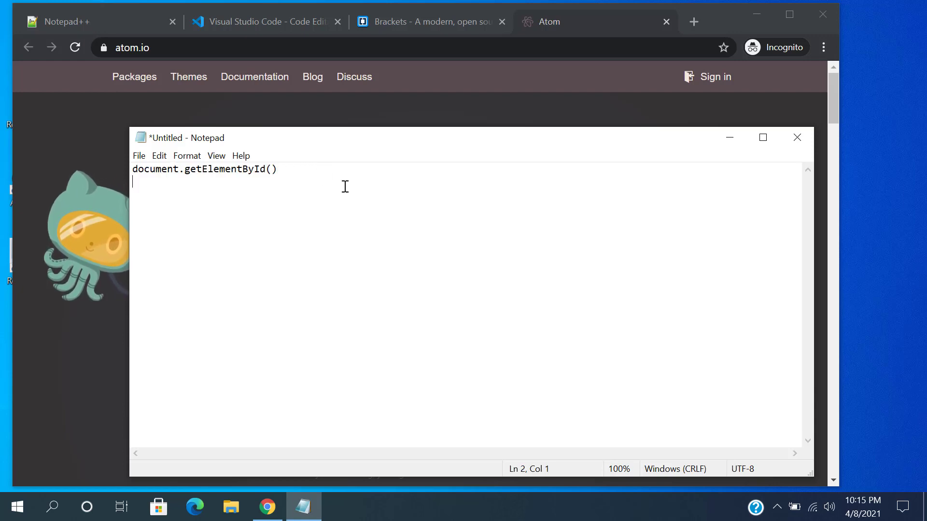
{"action": "type", "text": "// i"}
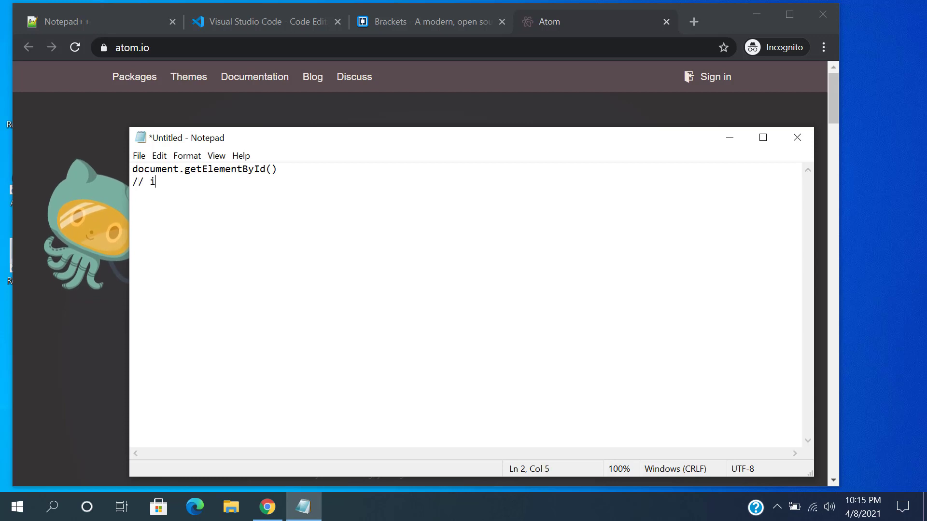
{"action": "key", "text": "BackSpace"}
{"action": "type", "text": "this "}
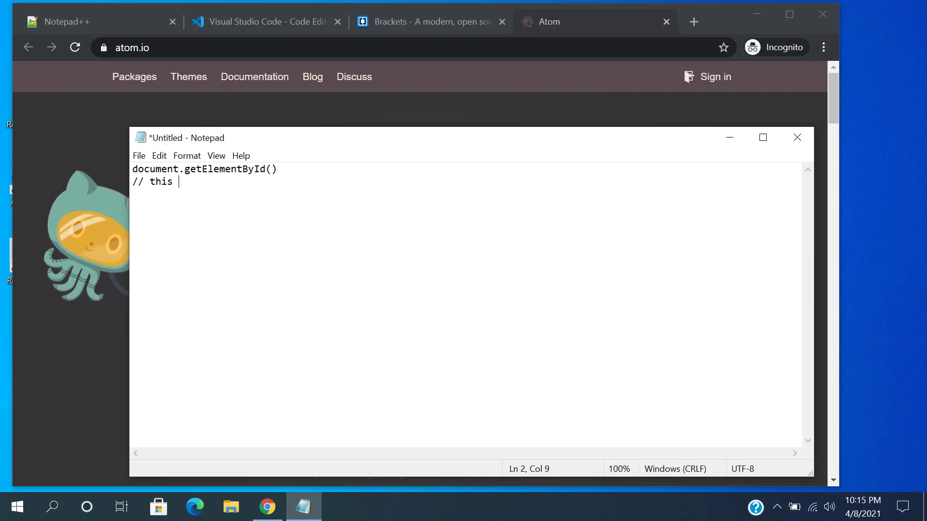
{"action": "type", "text": "is a comm"}
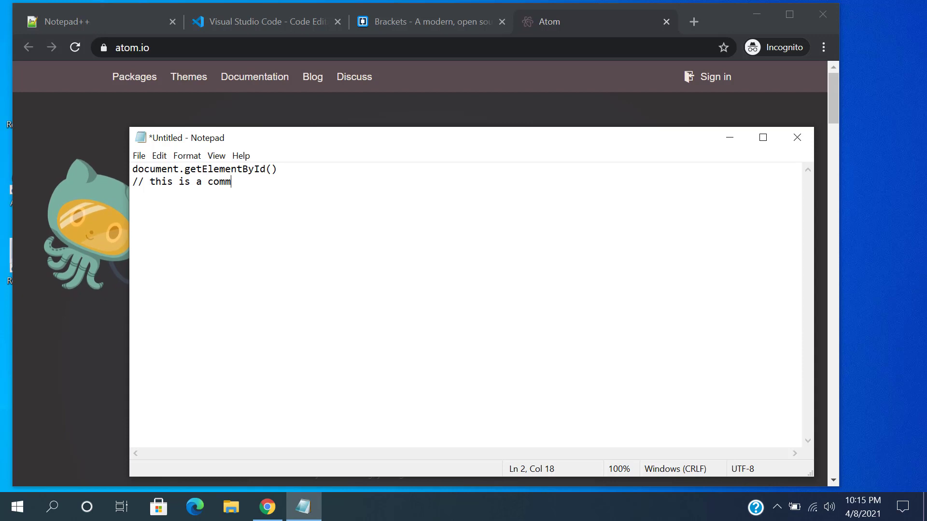
{"action": "type", "text": "ent"}
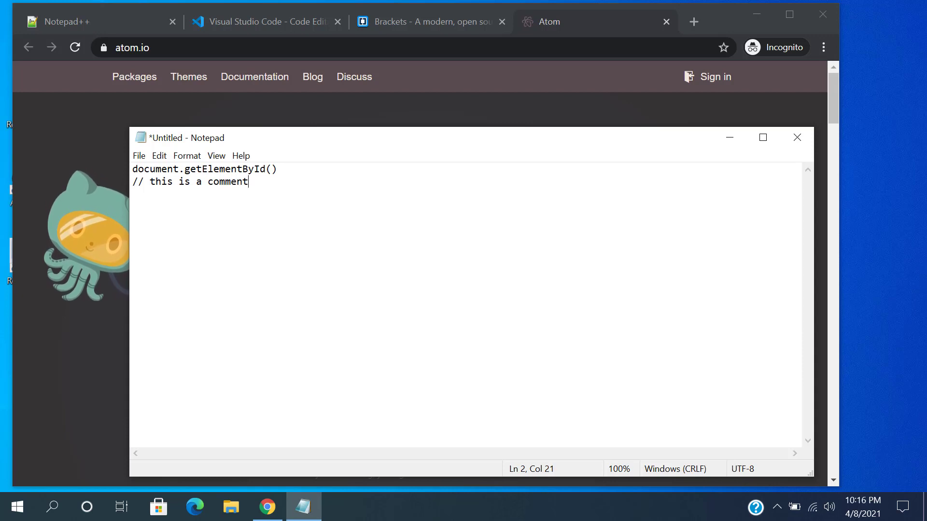
Delete both lines of text and close Notepad
{"action": "left_click_drag", "start_coordinate": [290, 188], "coordinate": [132, 169]}
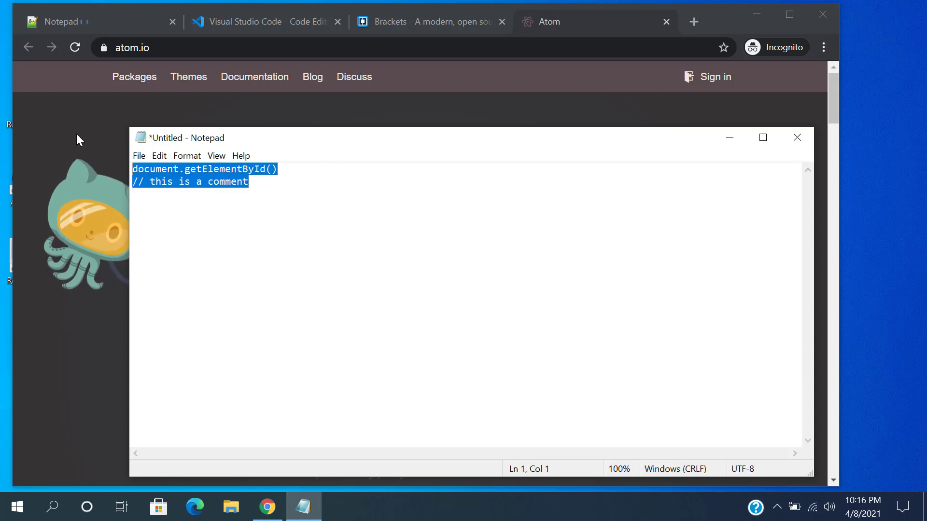
{"action": "key", "text": "Delete"}
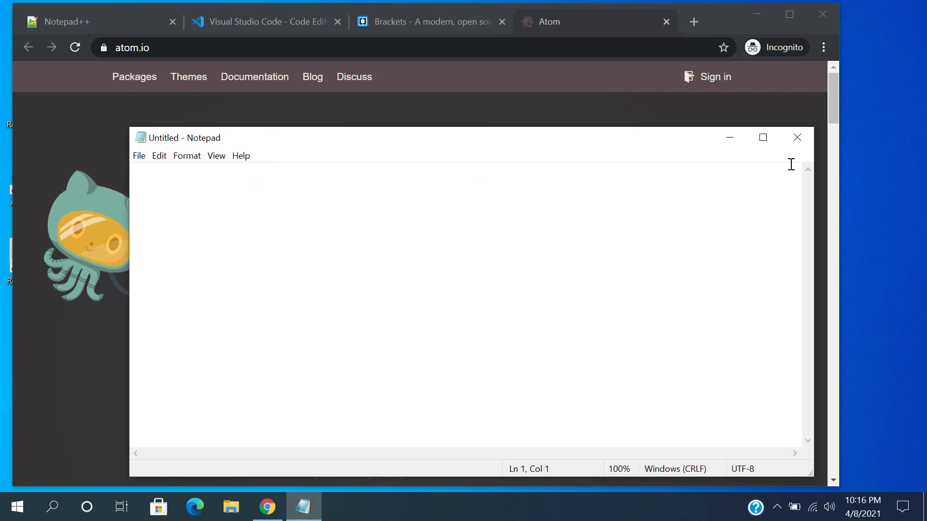
{"action": "left_click", "coordinate": [797, 138]}
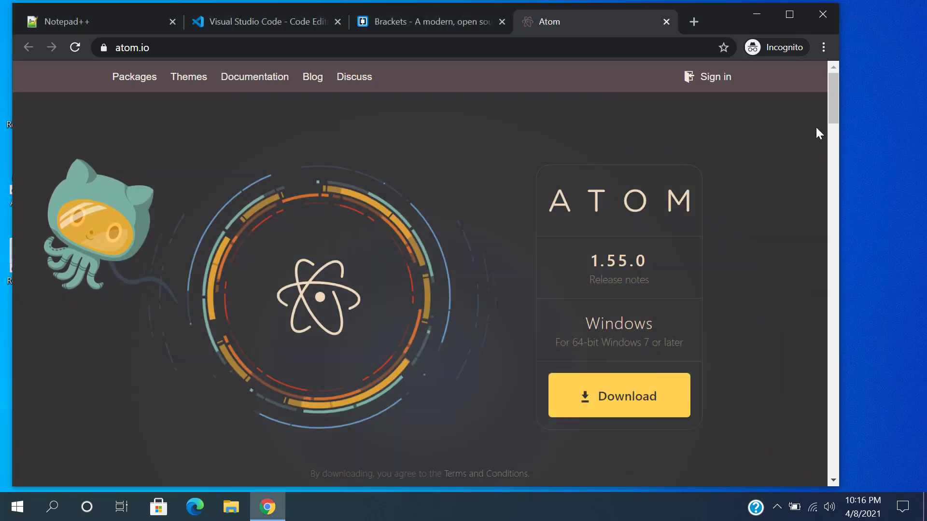
Look over the Brackets and Visual Studio Code sites and read through the Notepad++ home page
{"action": "mouse_move", "coordinate": [833, 95]}
{"action": "left_mouse_down"}
{"action": "mouse_move", "coordinate": [834, 104]}
{"action": "mouse_move", "coordinate": [832, 85]}
{"action": "left_mouse_up"}
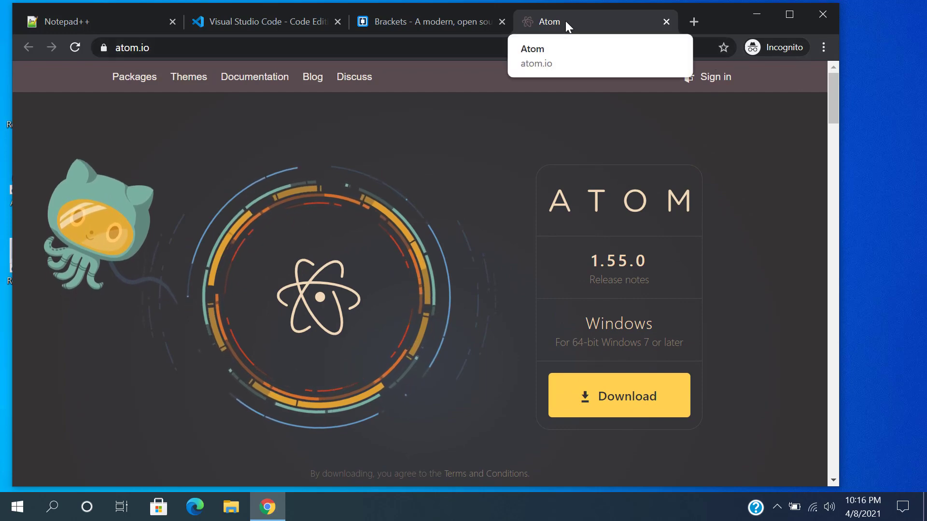
{"action": "left_click", "coordinate": [439, 22]}
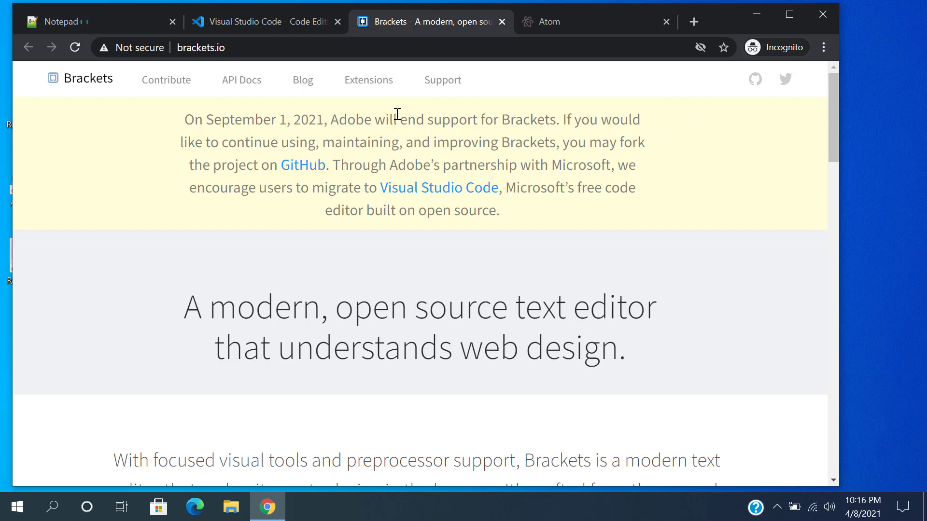
{"action": "left_click", "coordinate": [285, 21]}
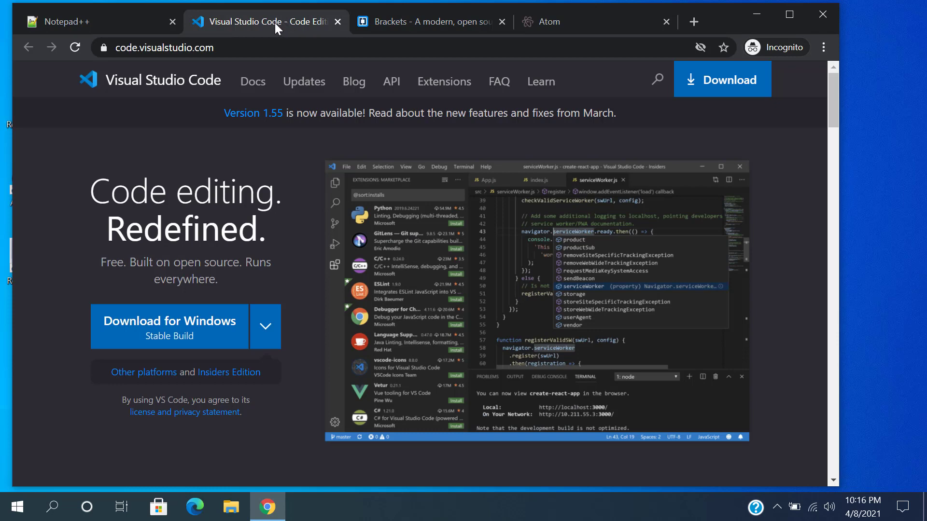
{"action": "left_click", "coordinate": [74, 17]}
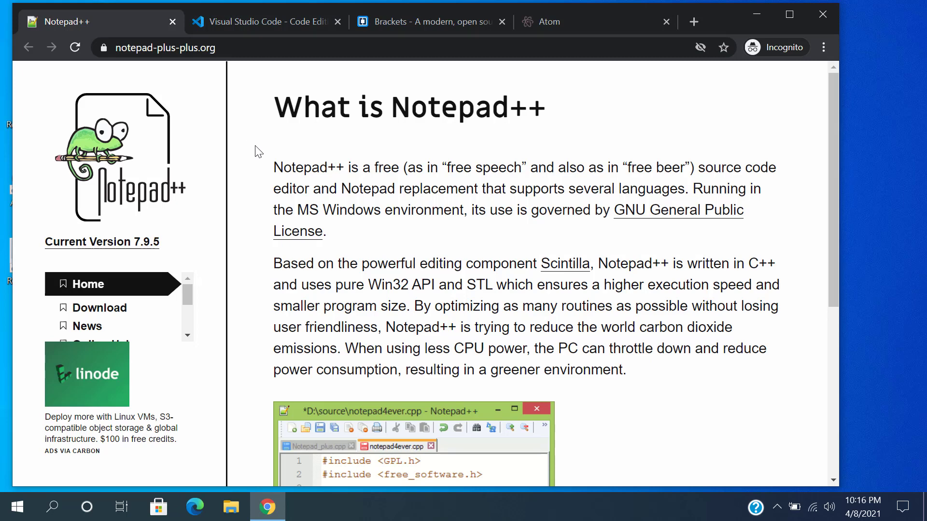
{"action": "scroll", "coordinate": [258, 215], "scroll_direction": "down", "scroll_amount": 5}
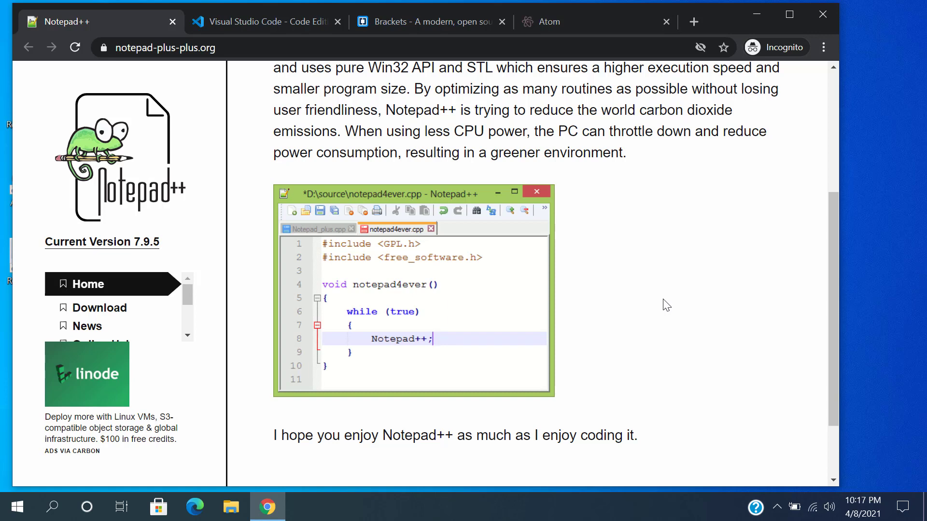
{"action": "scroll", "coordinate": [666, 305], "scroll_direction": "up", "scroll_amount": 5}
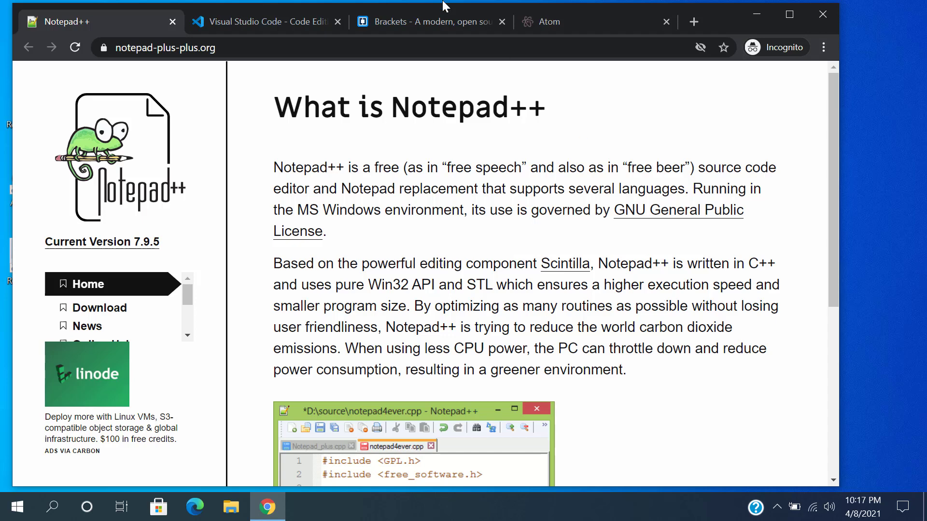
Examine the Visual Studio Code download options, down to the Windows, Linux and Mac installer list on its home page
{"action": "left_click", "coordinate": [287, 27]}
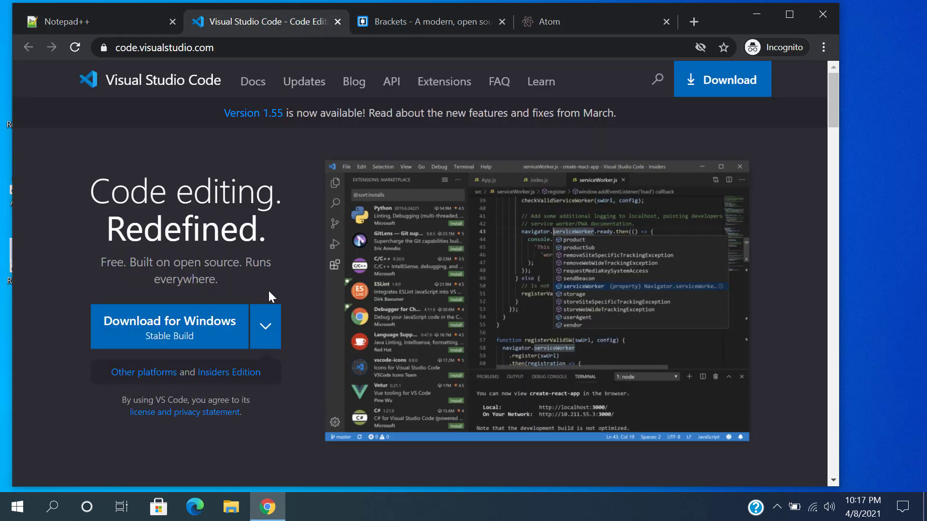
{"action": "left_click", "coordinate": [267, 327]}
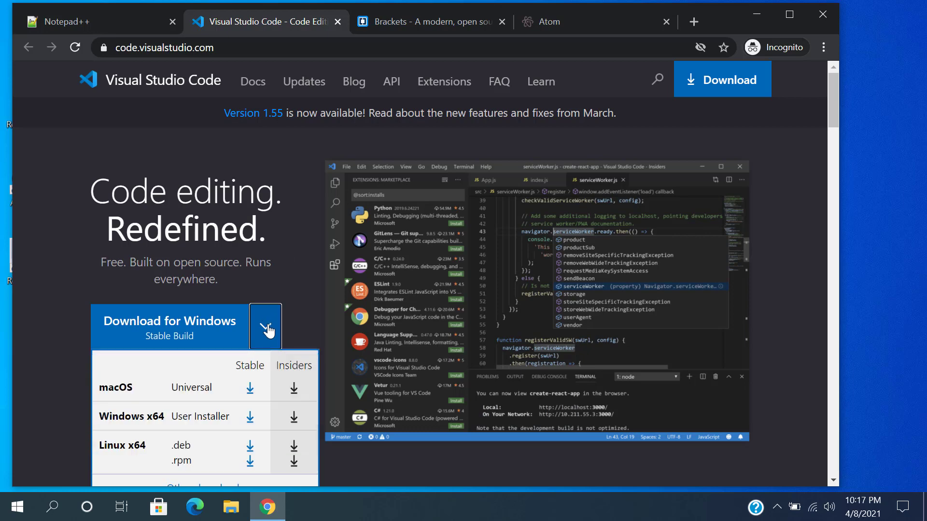
{"action": "scroll", "coordinate": [291, 309], "scroll_direction": "down", "scroll_amount": 1}
{"action": "left_click", "coordinate": [271, 253]}
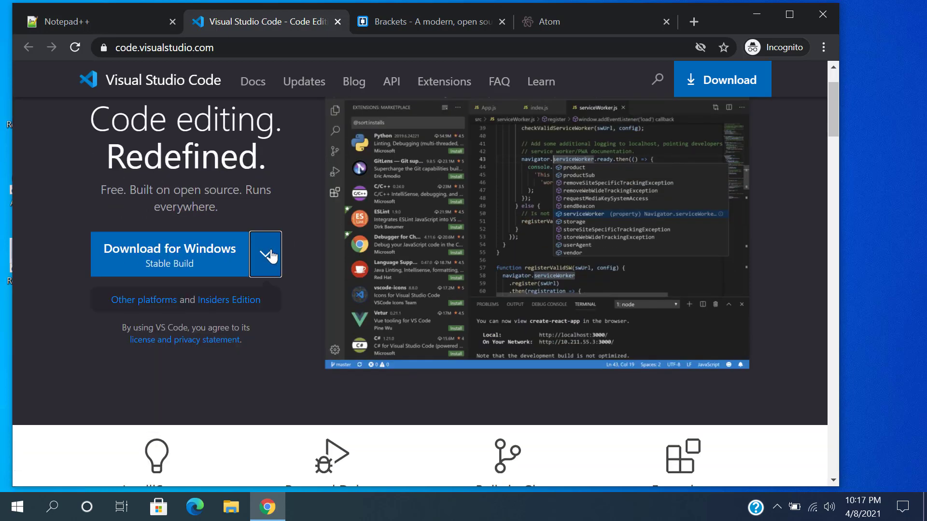
{"action": "left_click_drag", "start_coordinate": [833, 108], "coordinate": [832, 399]}
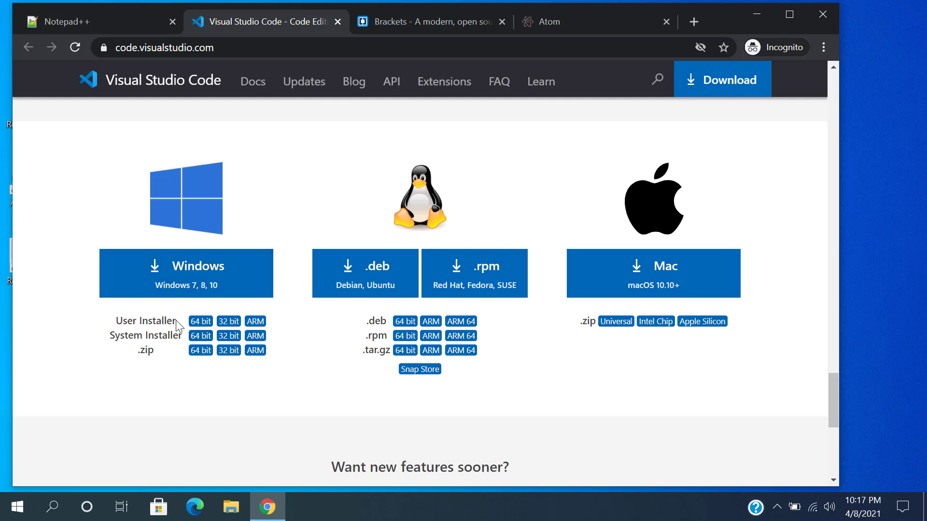
Inspect the current account's profile folder inside C:\Users in File Explorer, and return to the Visual Studio Code installer list in the browser
{"action": "left_click", "coordinate": [229, 505]}
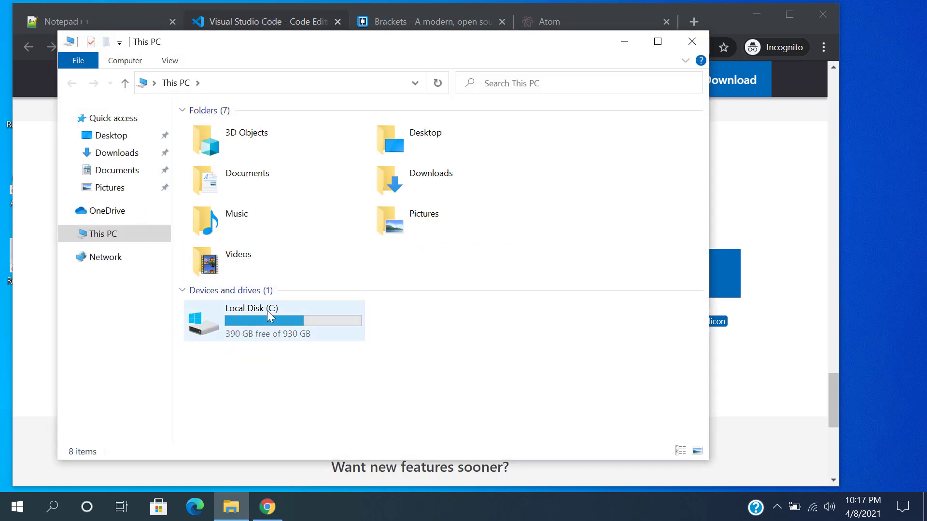
{"action": "double_click", "coordinate": [266, 313]}
{"action": "double_click", "coordinate": [229, 272]}
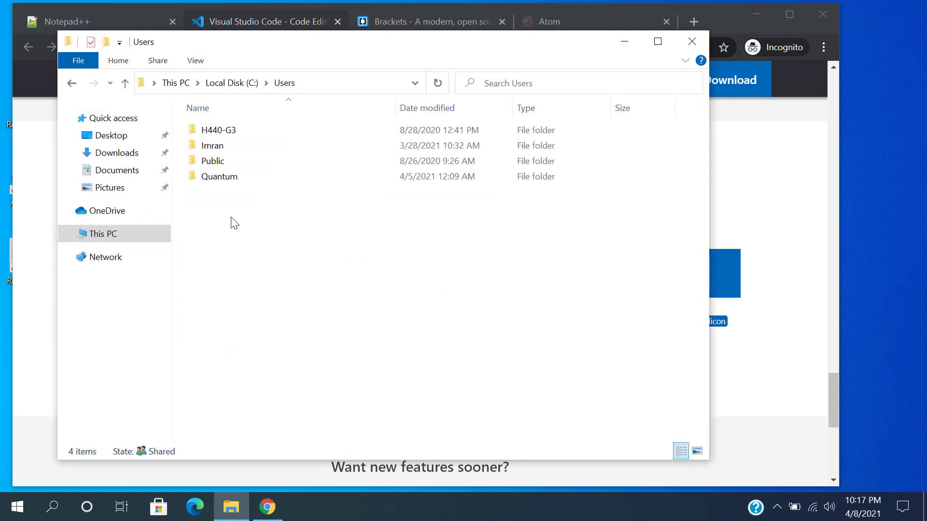
{"action": "left_click", "coordinate": [18, 506]}
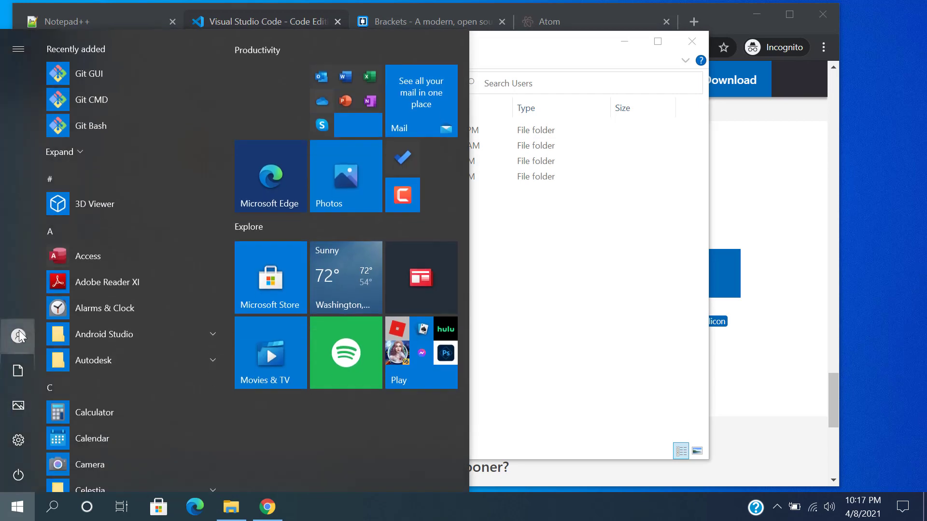
{"action": "left_click", "coordinate": [86, 377]}
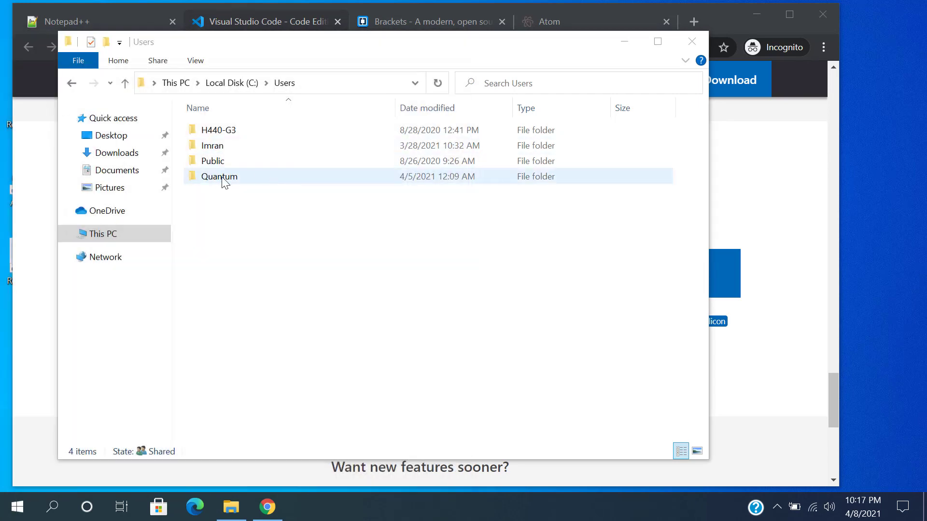
{"action": "double_click", "coordinate": [222, 178]}
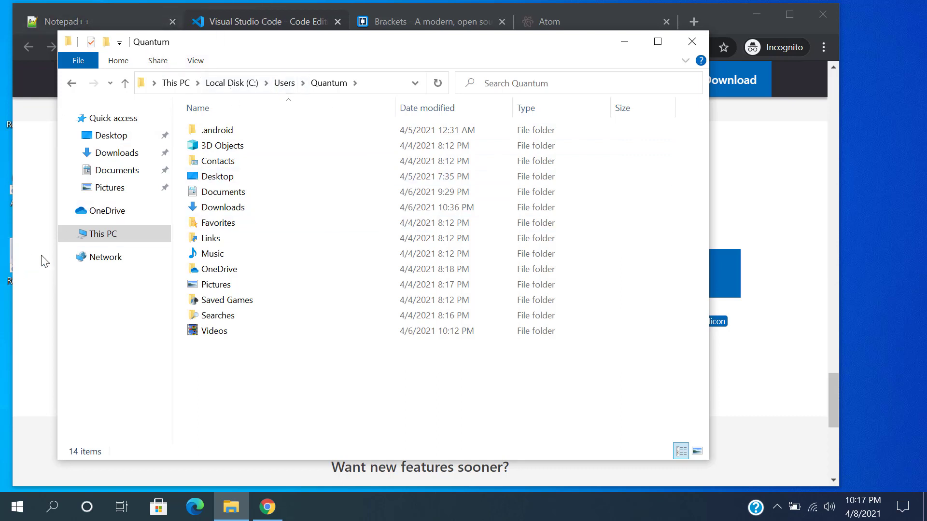
{"action": "key", "text": "alt+Tab"}
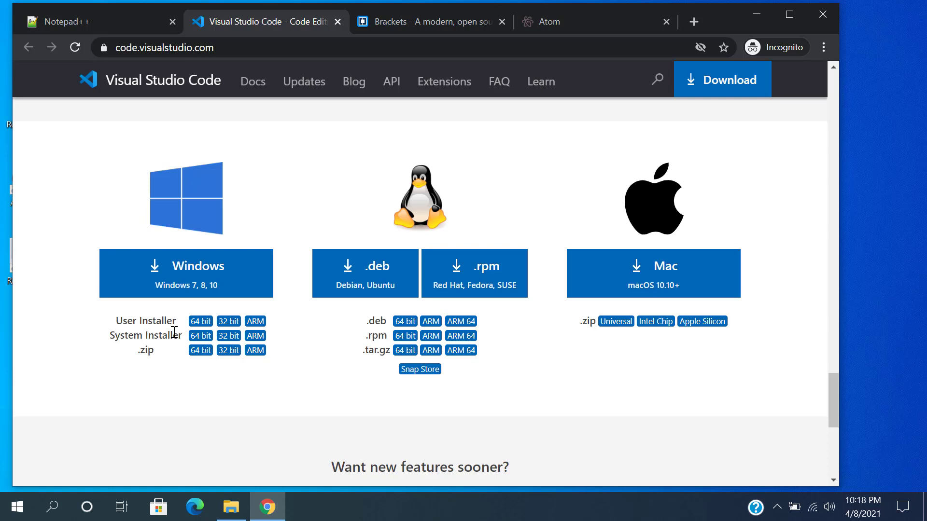
Download the 64-bit System Installer for Windows, launch it and accept the license agreement
{"action": "left_click", "coordinate": [200, 337]}
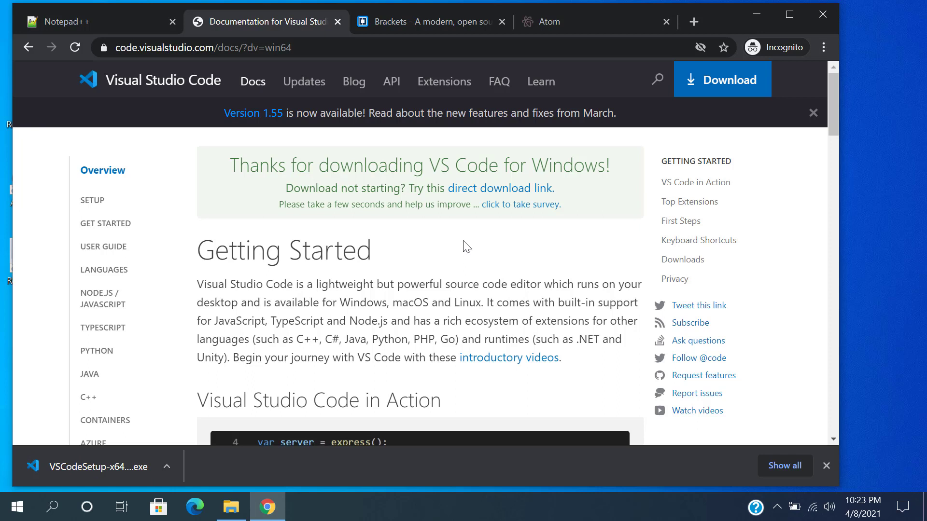
{"action": "left_click", "coordinate": [111, 463]}
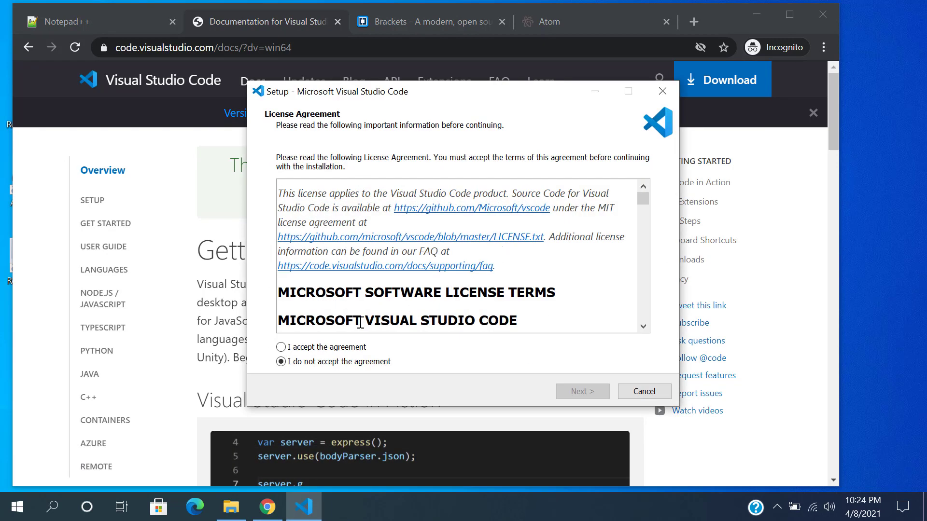
{"action": "left_click", "coordinate": [281, 347]}
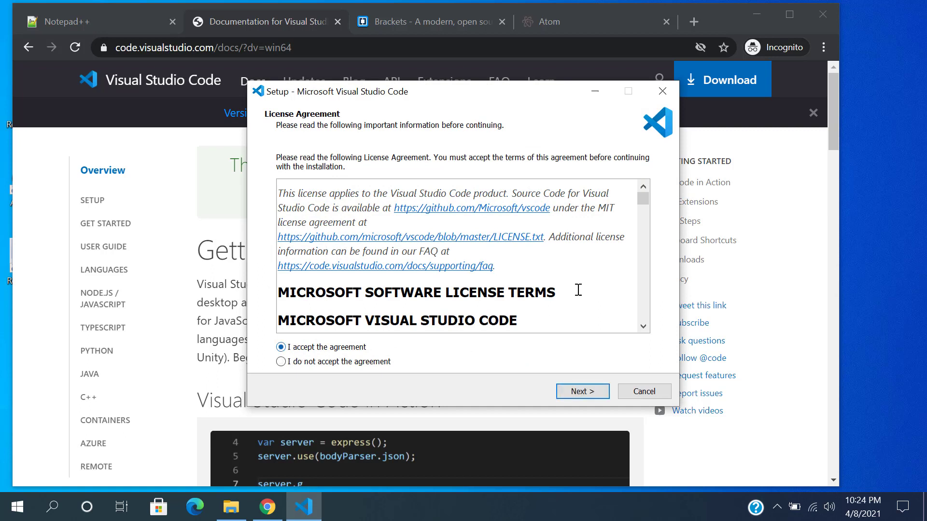
{"action": "left_click", "coordinate": [587, 391]}
{"action": "left_click", "coordinate": [586, 393]}
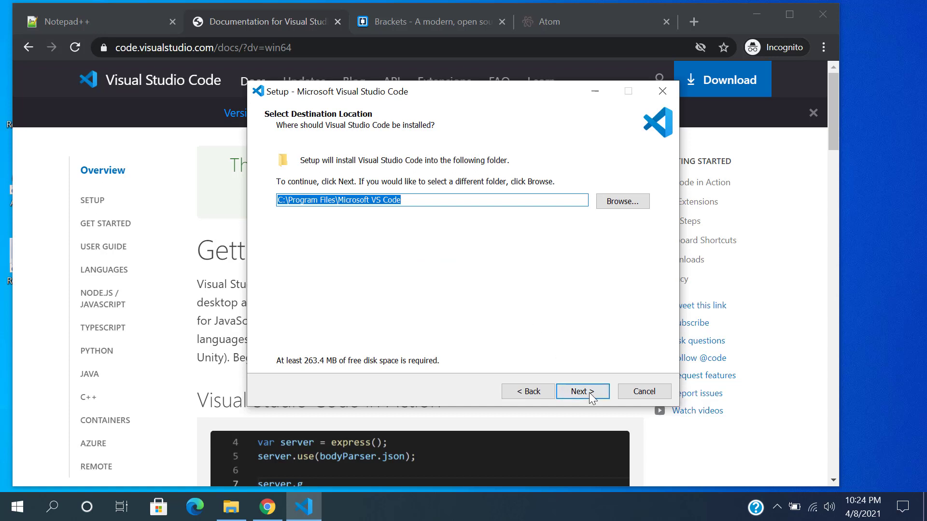
Keep the default install location and enable both "Open with Code" context menu actions plus registering Code as an editor for supported file types
{"action": "left_click", "coordinate": [588, 392]}
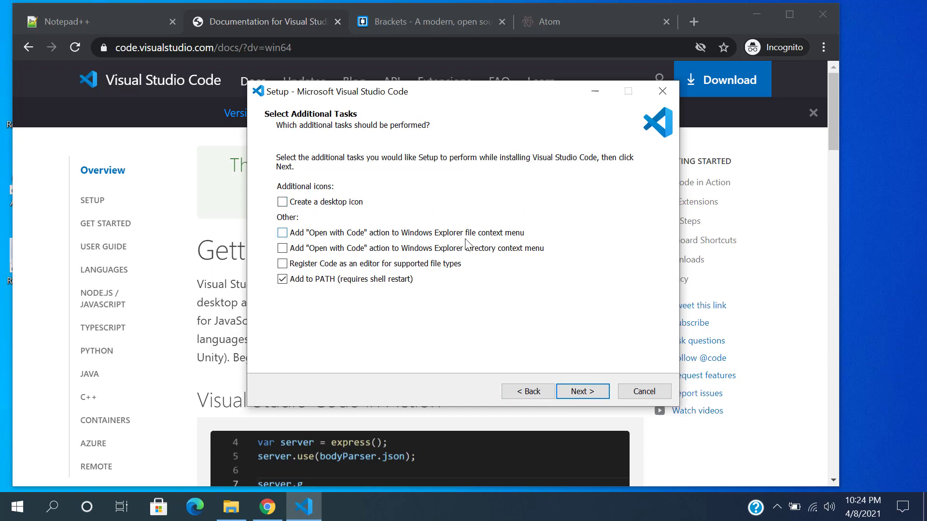
{"action": "left_click", "coordinate": [282, 233]}
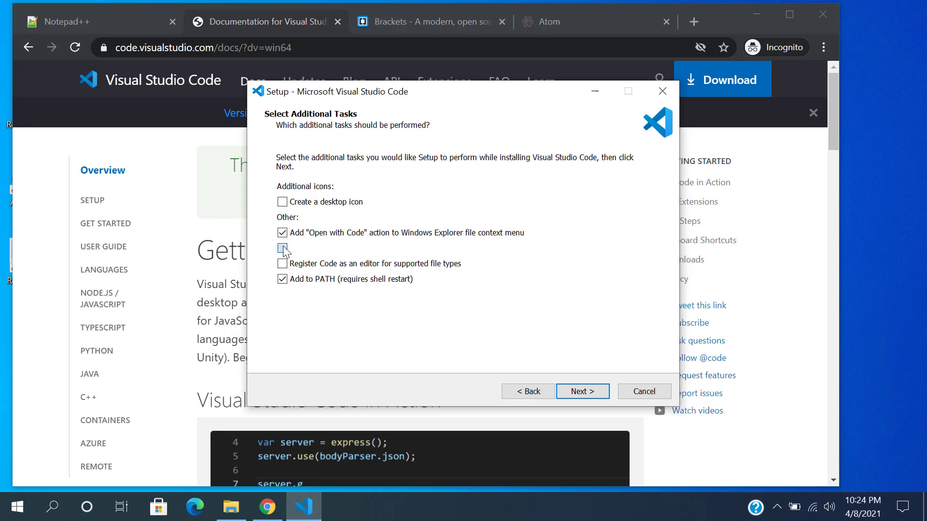
{"action": "left_click", "coordinate": [283, 248]}
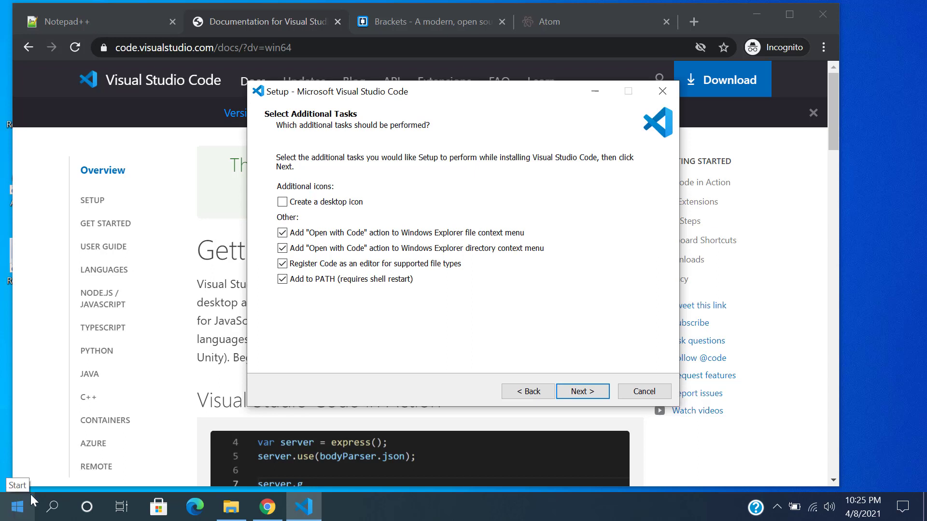
Install Visual Studio Code, finish the setup with launching enabled, and dismiss the usage data notice
{"action": "left_click", "coordinate": [593, 399]}
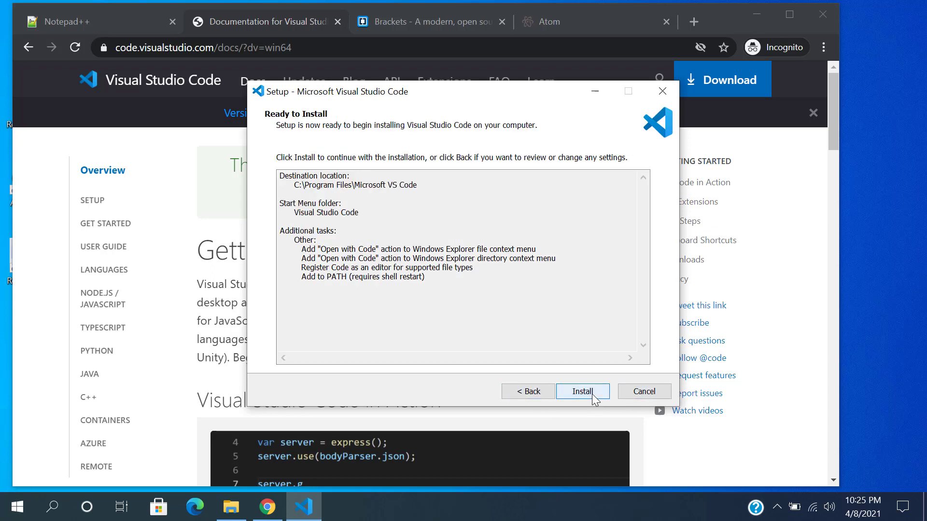
{"action": "left_click", "coordinate": [592, 394]}
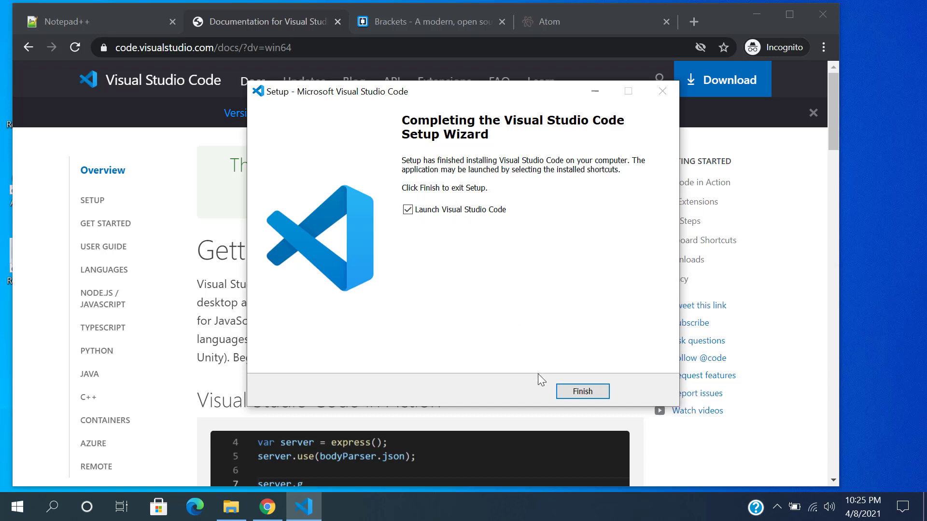
{"action": "left_click", "coordinate": [593, 394]}
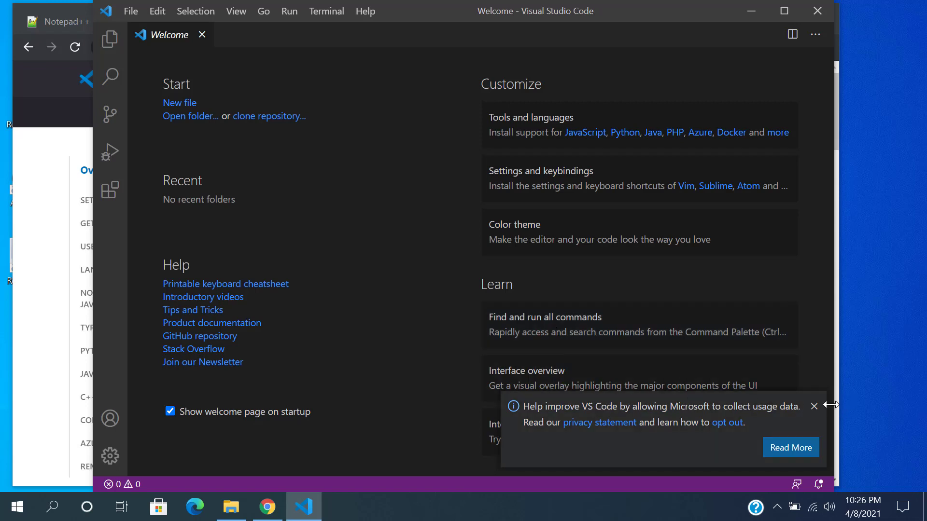
{"action": "left_click", "coordinate": [813, 407]}
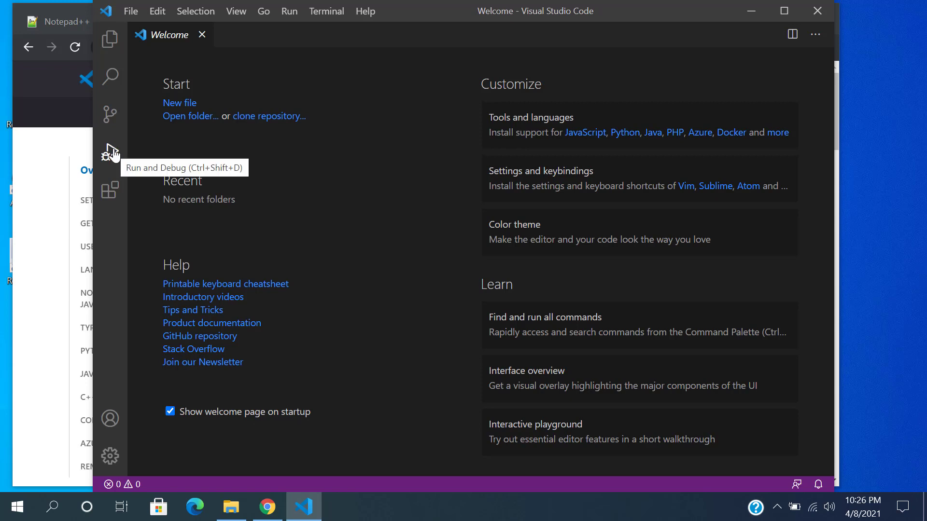
Look through the popular extensions in the Extensions marketplace and return to the start of the list
{"action": "left_click", "coordinate": [114, 190]}
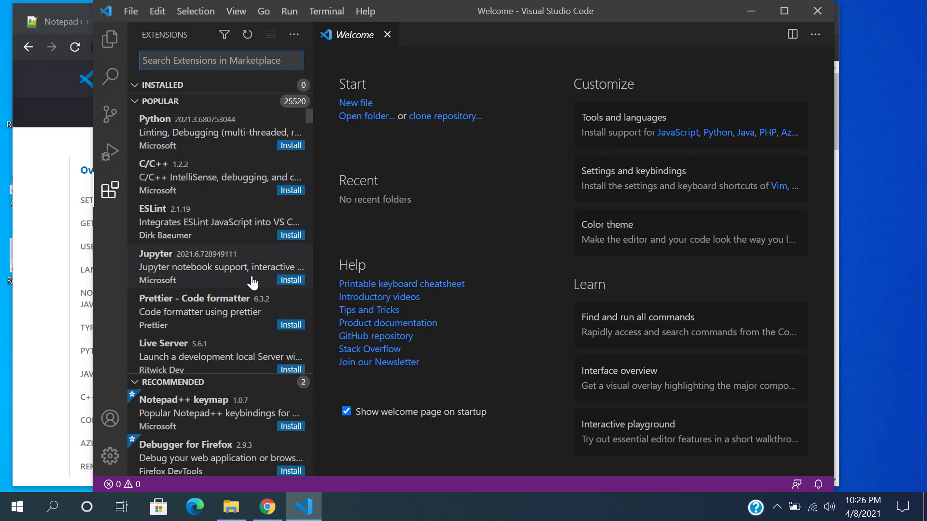
{"action": "scroll", "coordinate": [250, 285], "scroll_direction": "down", "scroll_amount": 3}
{"action": "scroll", "coordinate": [246, 296], "scroll_direction": "down", "scroll_amount": 2}
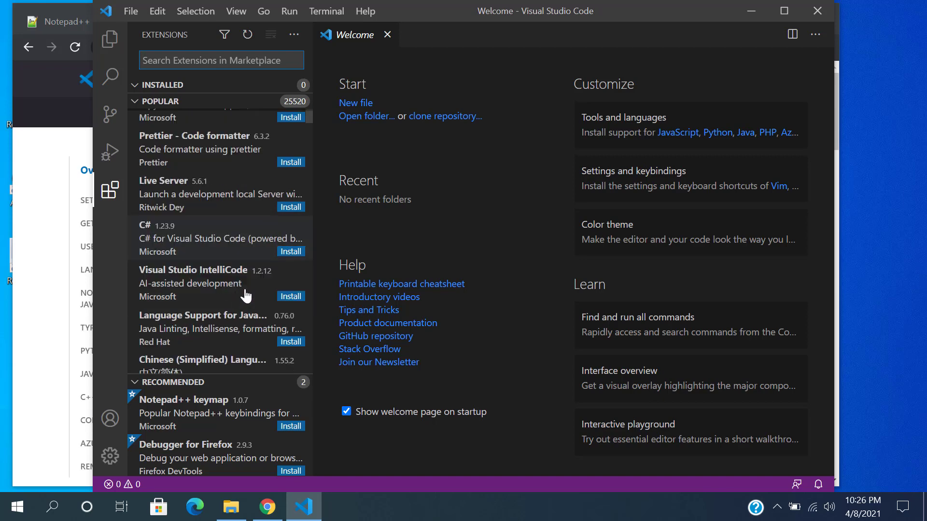
{"action": "scroll", "coordinate": [245, 304], "scroll_direction": "down", "scroll_amount": 3}
{"action": "scroll", "coordinate": [218, 309], "scroll_direction": "down", "scroll_amount": 5}
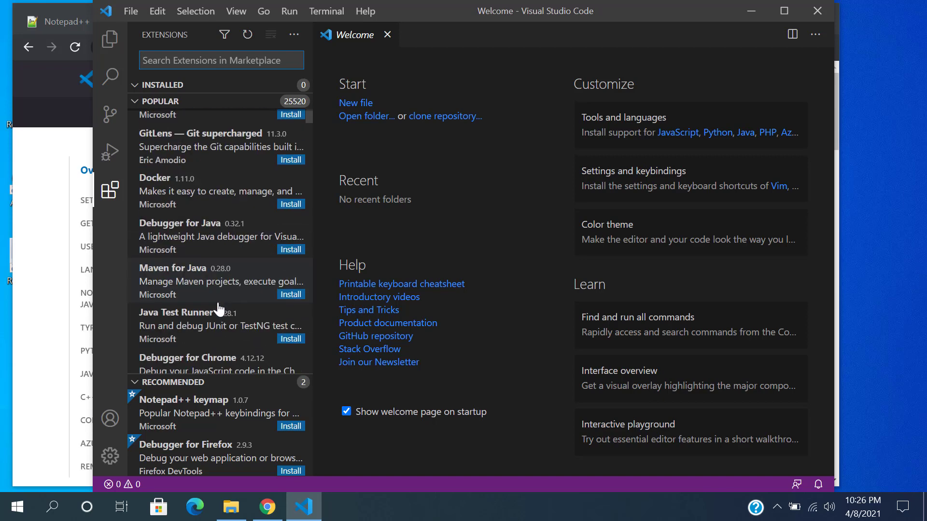
{"action": "scroll", "coordinate": [232, 315], "scroll_direction": "up", "scroll_amount": 5}
{"action": "scroll", "coordinate": [233, 314], "scroll_direction": "up", "scroll_amount": 5}
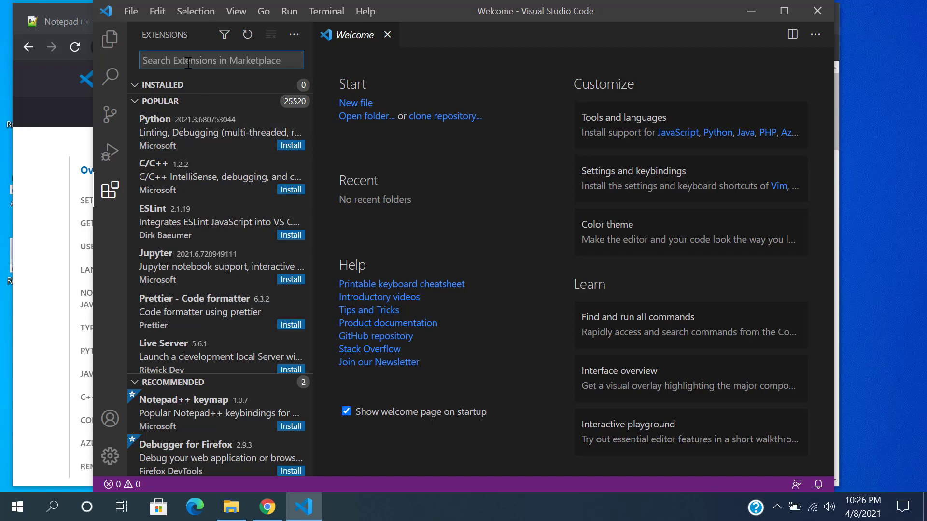
Search the extensions for JS and for JavaS, and view the details of JavaScript and TypeScript Nightly
{"action": "type", "text": "JS"}
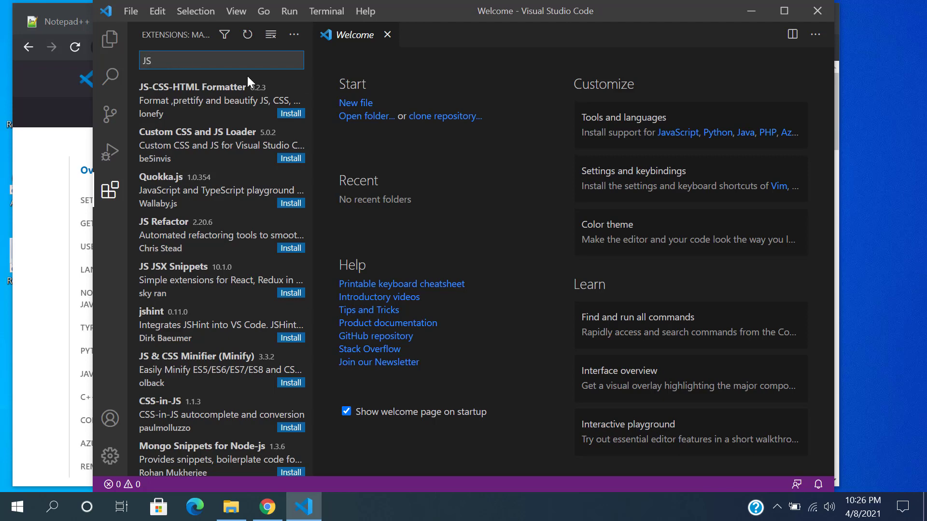
{"action": "key", "text": "BackSpace"}
{"action": "type", "text": "avaS"}
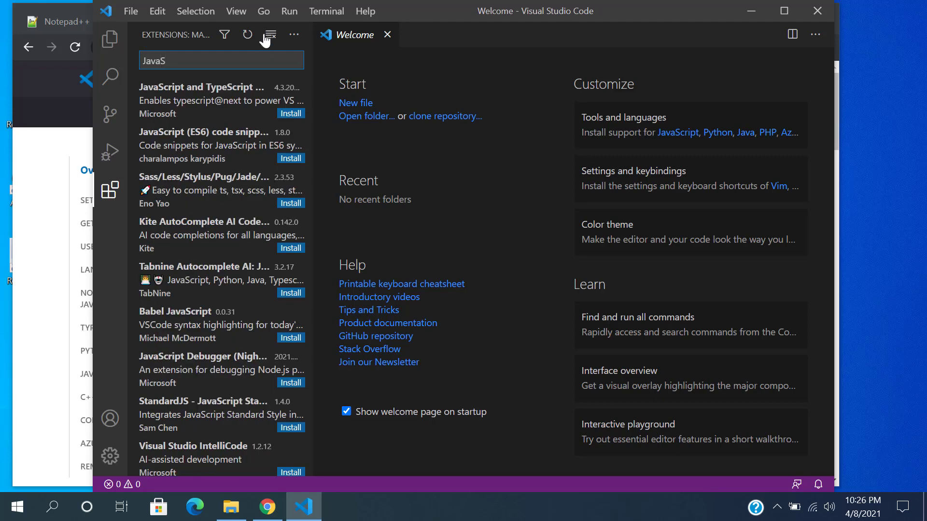
{"action": "left_click", "coordinate": [199, 94]}
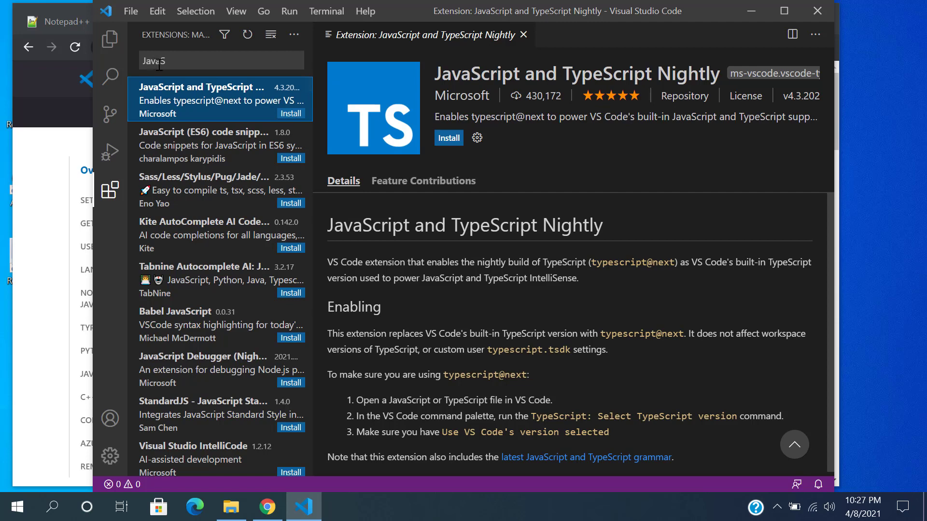
Shorten the extension search text back to JS
{"action": "left_click", "coordinate": [247, 64]}
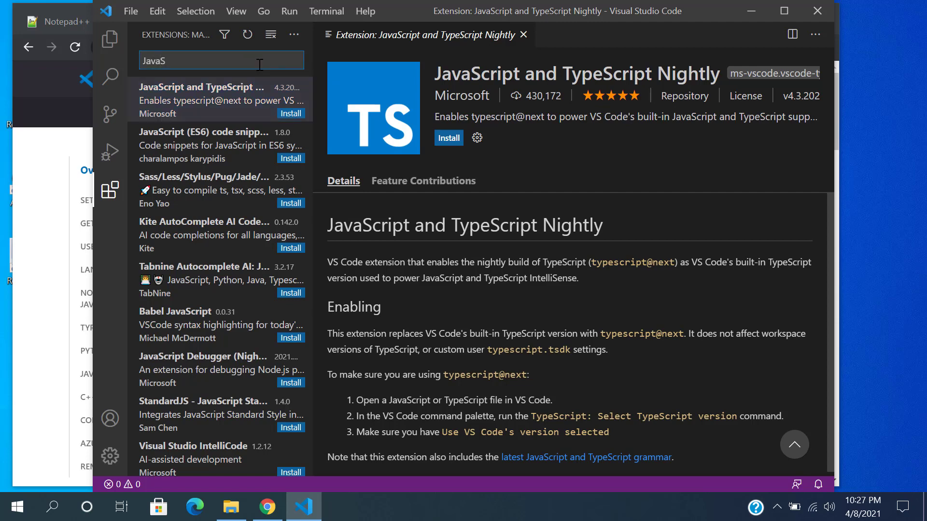
{"action": "key", "text": "shift+Left"}
{"action": "key", "text": "shift+Left"}
{"action": "key", "text": "BackSpace"}
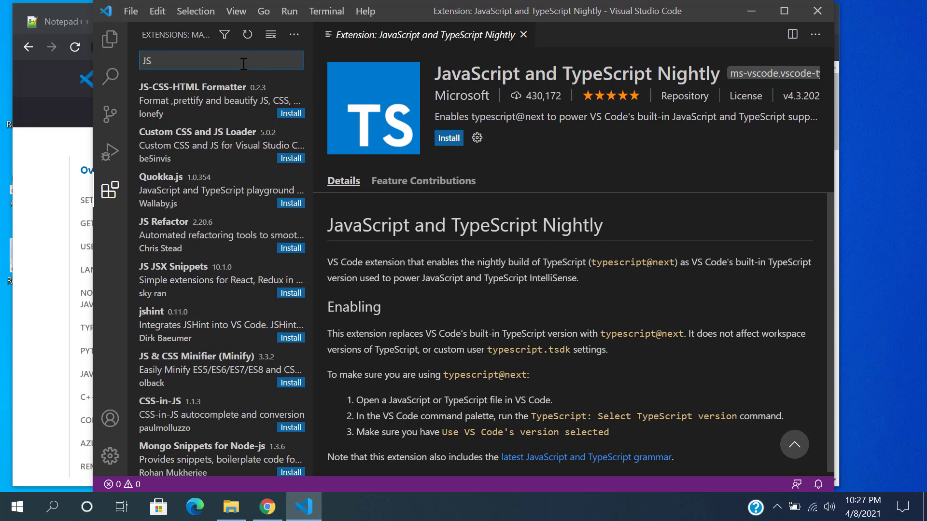
Close the extension details page and collapse the Explorer side bar to leave the editor area empty
{"action": "left_click", "coordinate": [111, 38]}
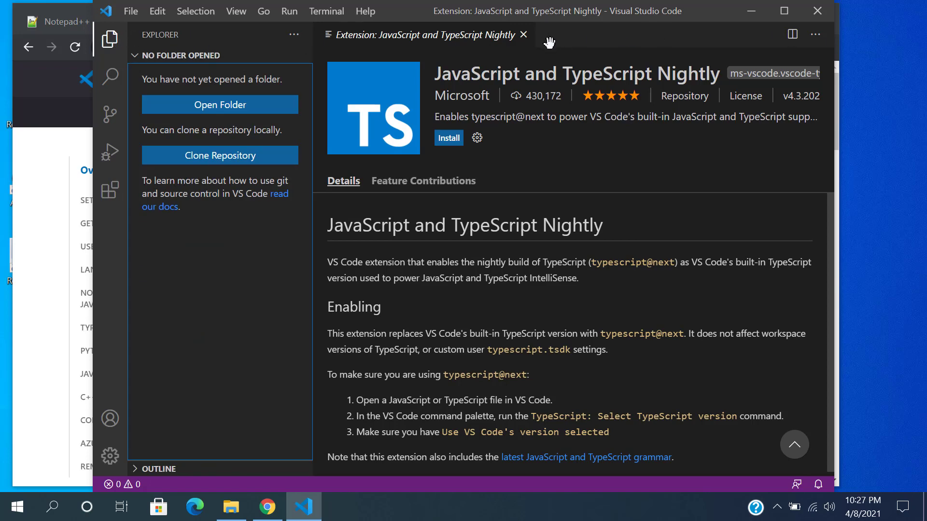
{"action": "left_click", "coordinate": [523, 34]}
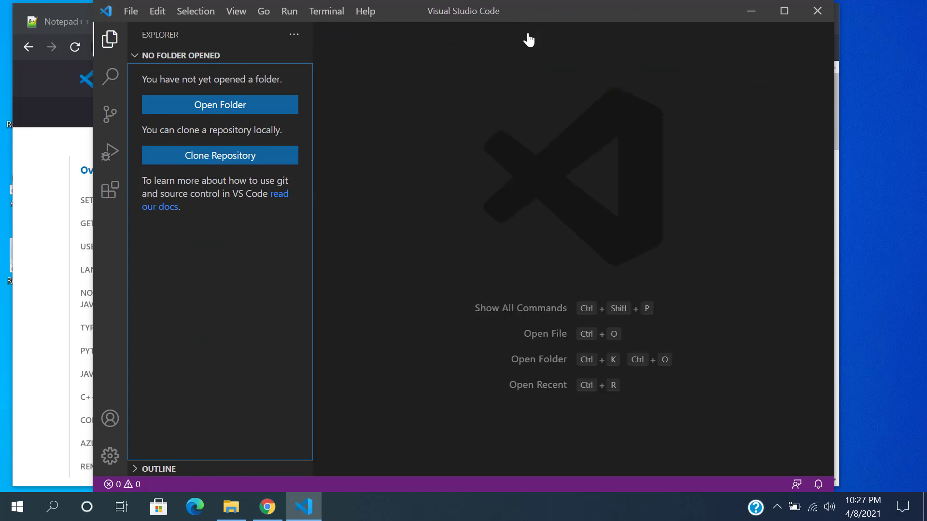
{"action": "left_click", "coordinate": [294, 36]}
{"action": "left_click", "coordinate": [332, 30]}
{"action": "left_click", "coordinate": [107, 35]}
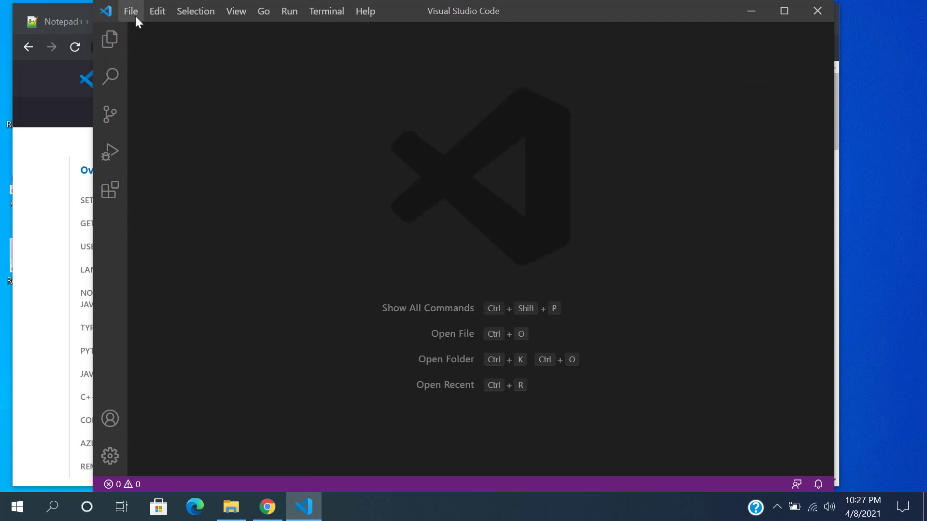
Create a new file and save it in the Desktop folder as index.js with the JavaScript file type
{"action": "left_click", "coordinate": [132, 13]}
{"action": "left_click", "coordinate": [162, 35]}
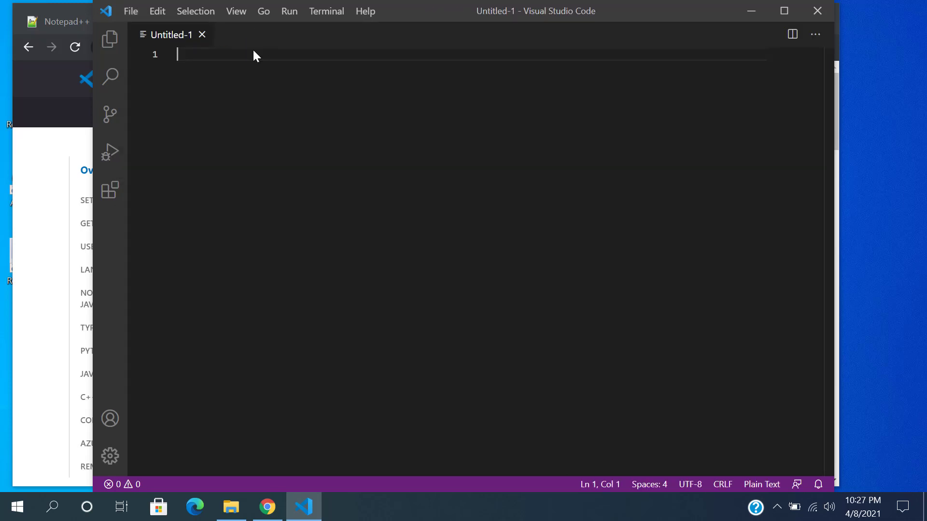
{"action": "key", "text": "ctrl+s"}
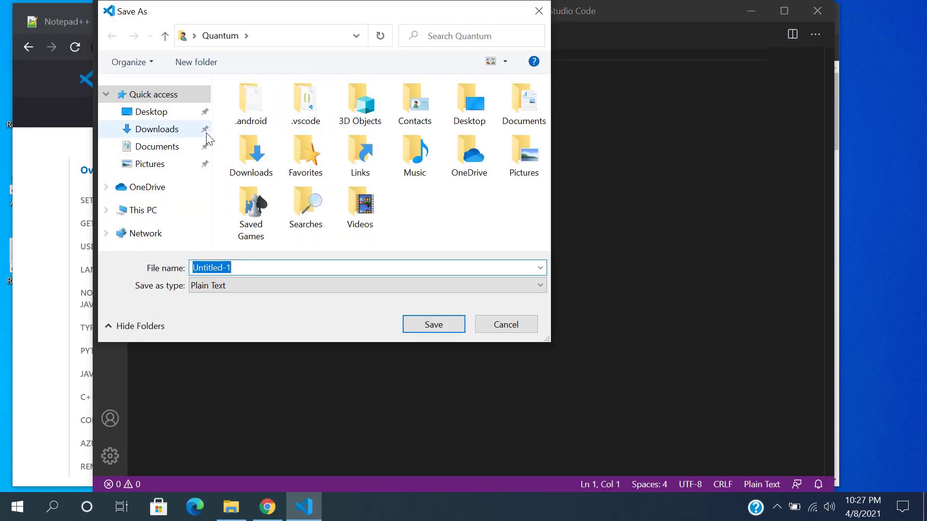
{"action": "double_click", "coordinate": [456, 108]}
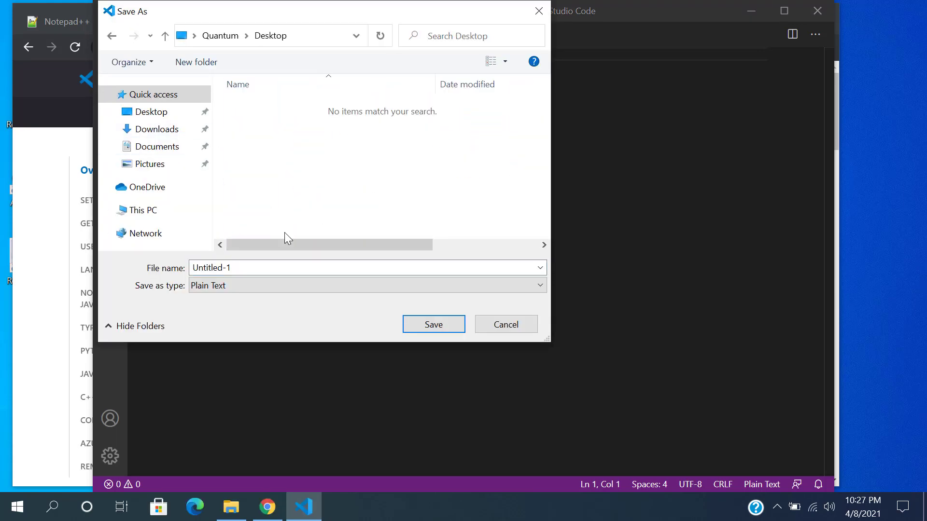
{"action": "key", "text": "alt+n"}
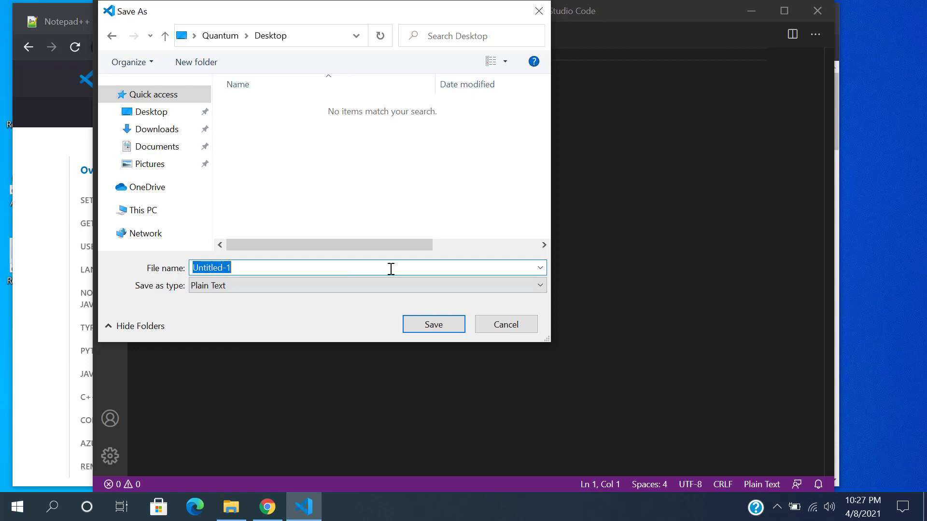
{"action": "type", "text": "ind"}
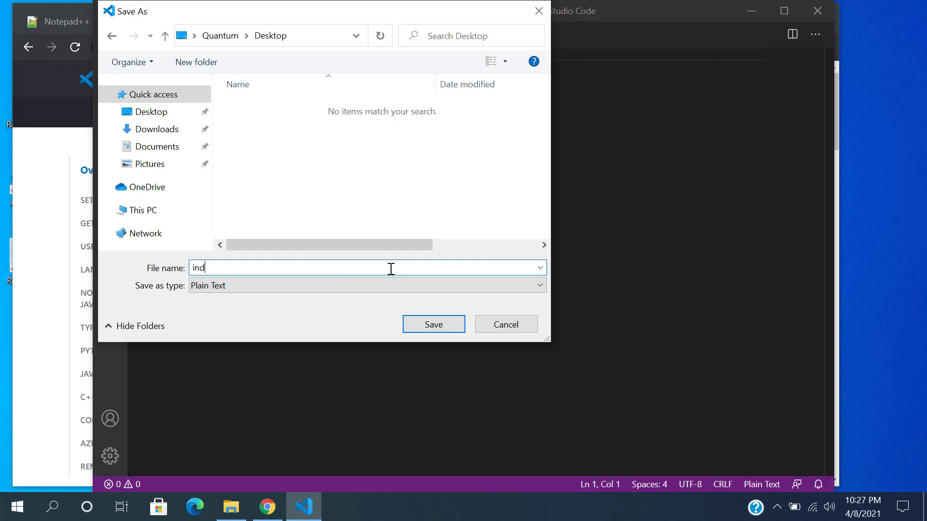
{"action": "type", "text": "ex.js"}
{"action": "left_click", "coordinate": [273, 287]}
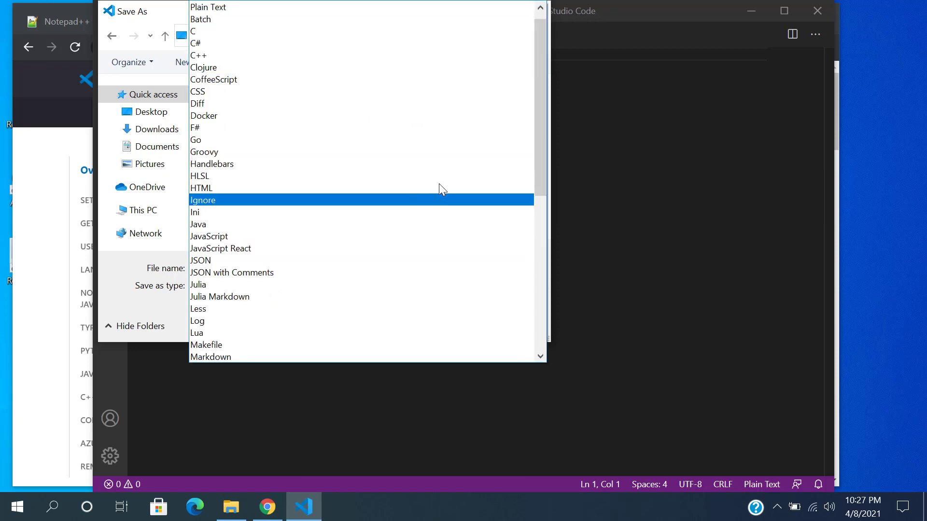
{"action": "left_click", "coordinate": [241, 236]}
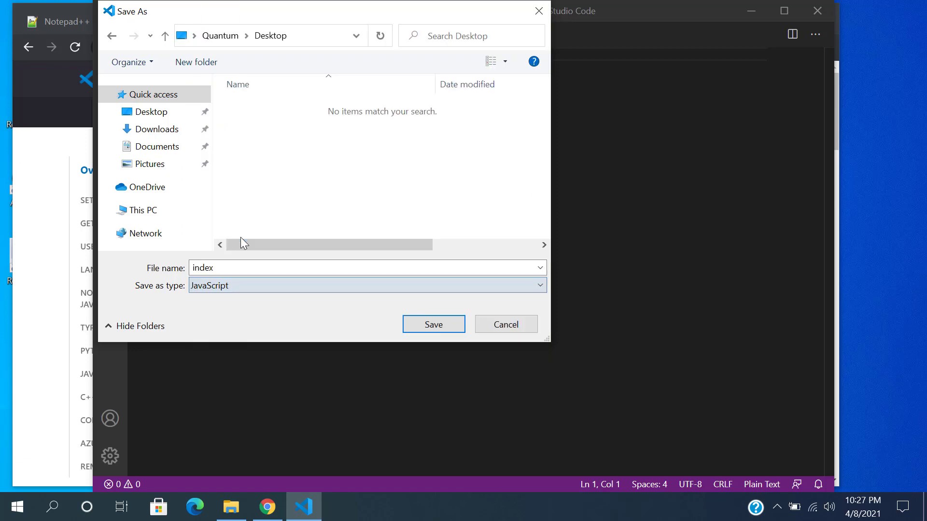
{"action": "double_click", "coordinate": [370, 274]}
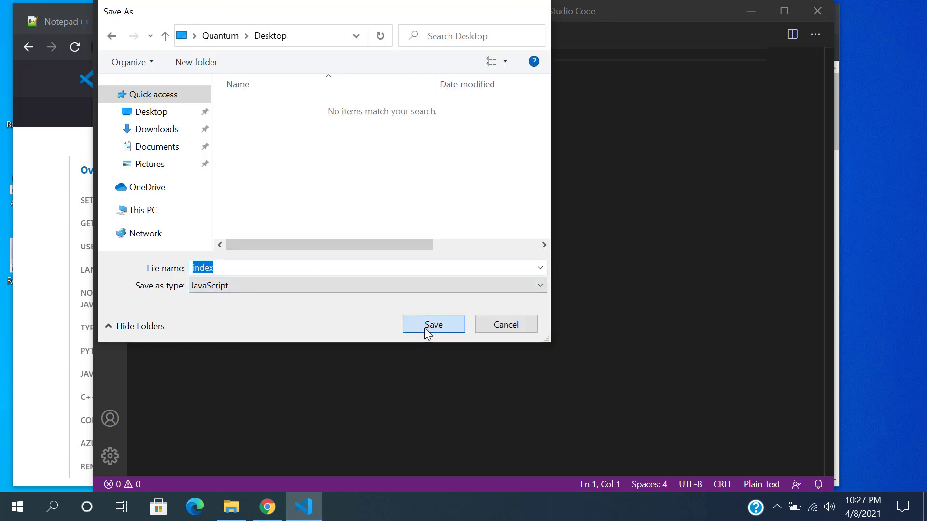
{"action": "left_click", "coordinate": [424, 329]}
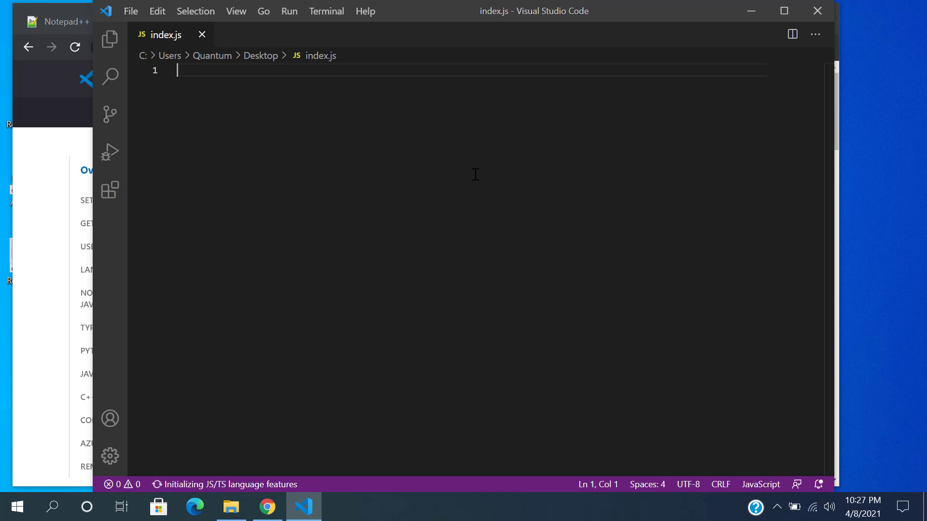
{"action": "type", "text": "docue"}
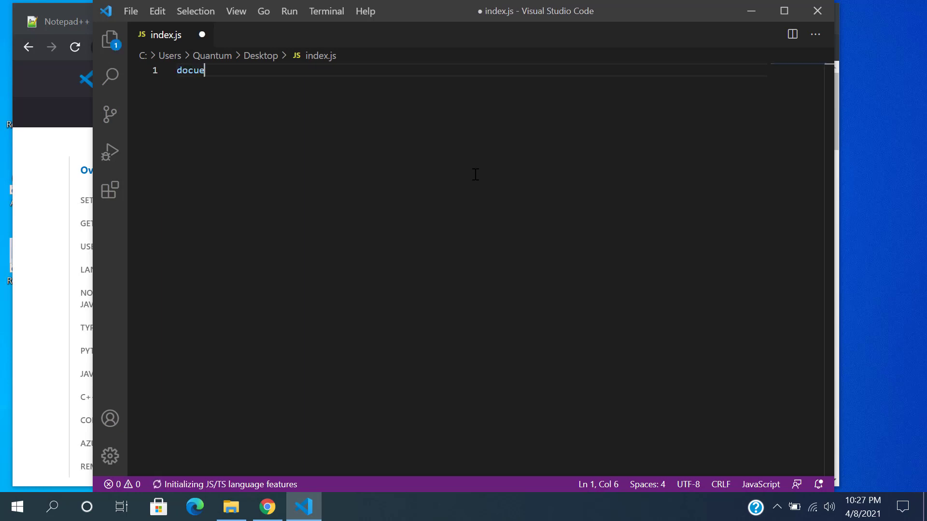
{"action": "type", "text": "mt"}
{"action": "key", "text": "ctrl+z"}
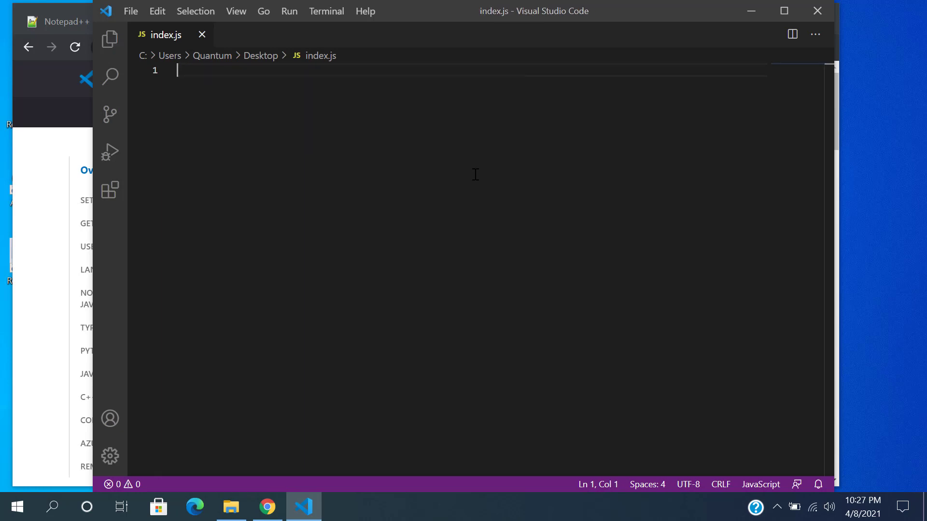
Enter document.COMMENT_NODE on line 1 of index.js, choosing COMMENT_NODE from the code completion suggestions
{"action": "type", "text": "docu"}
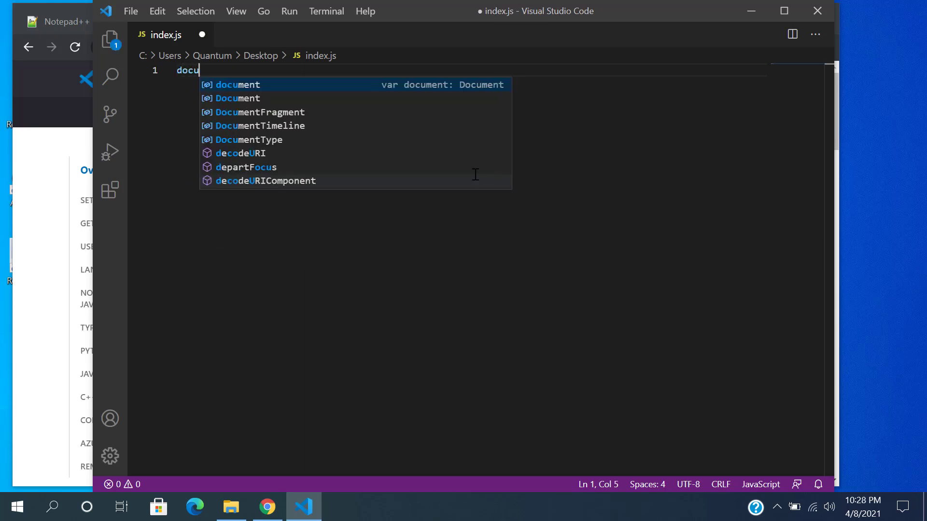
{"action": "type", "text": "ment."}
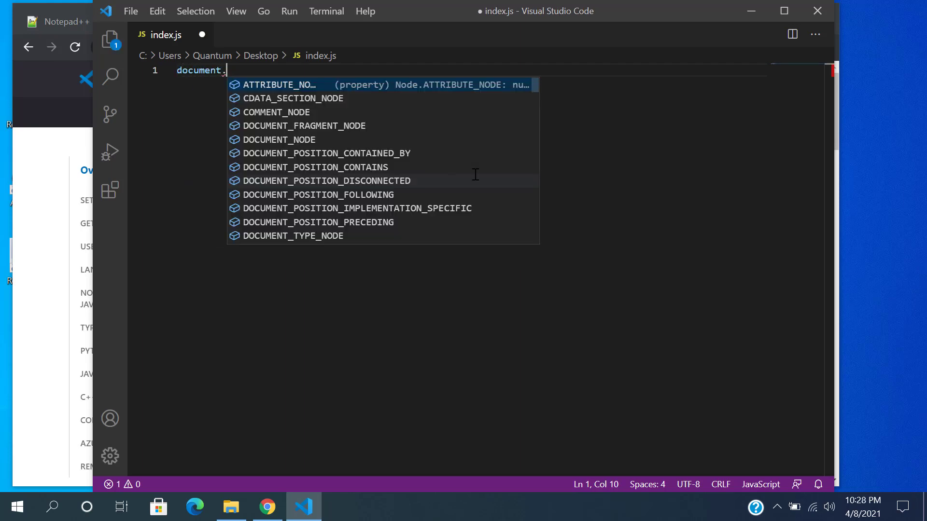
{"action": "key", "text": "Down"}
{"action": "key", "text": "Down"}
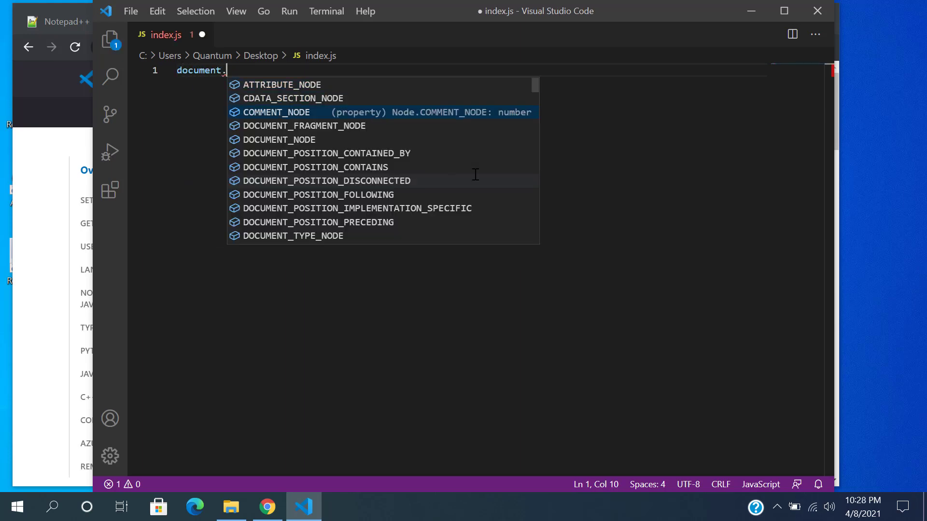
{"action": "key", "text": "Return"}
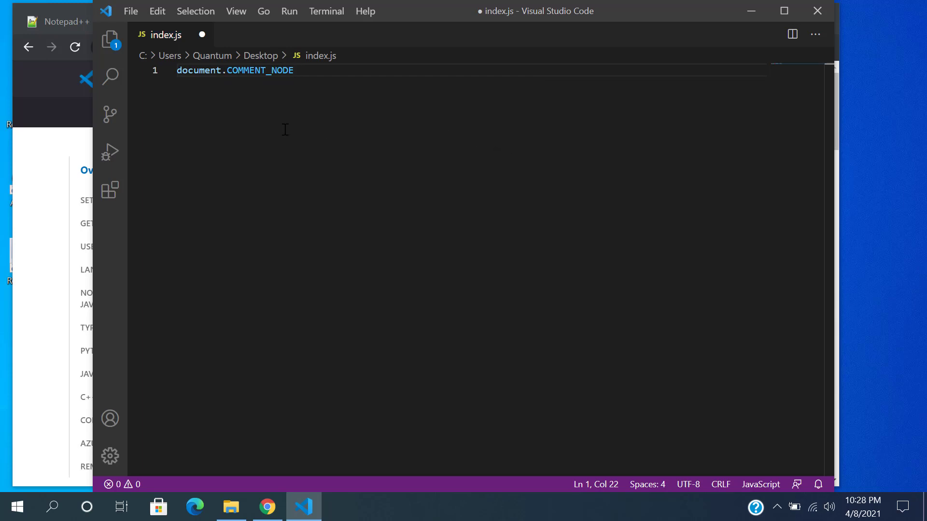